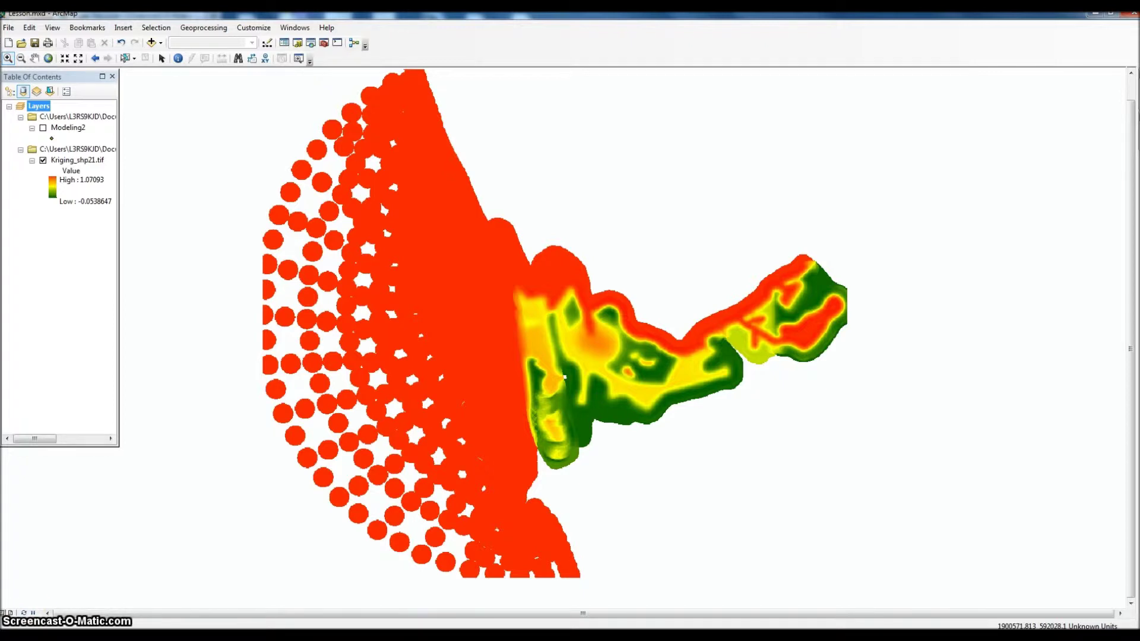
Switch to the Windows Photo Viewer chart of wetland habitat elevation versus inundation frequency.
key(alt+Tab)
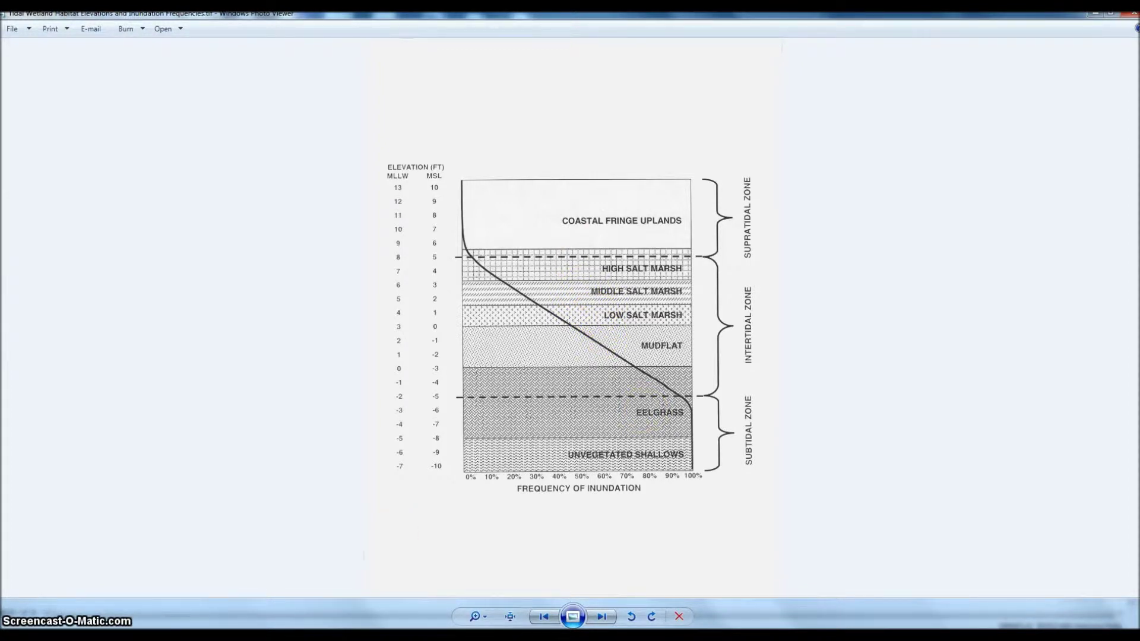
Back in ArcMap, open Raster Calculator from ArcToolbox's Spatial Analyst Tools > Map Algebra.
click(216, 588)
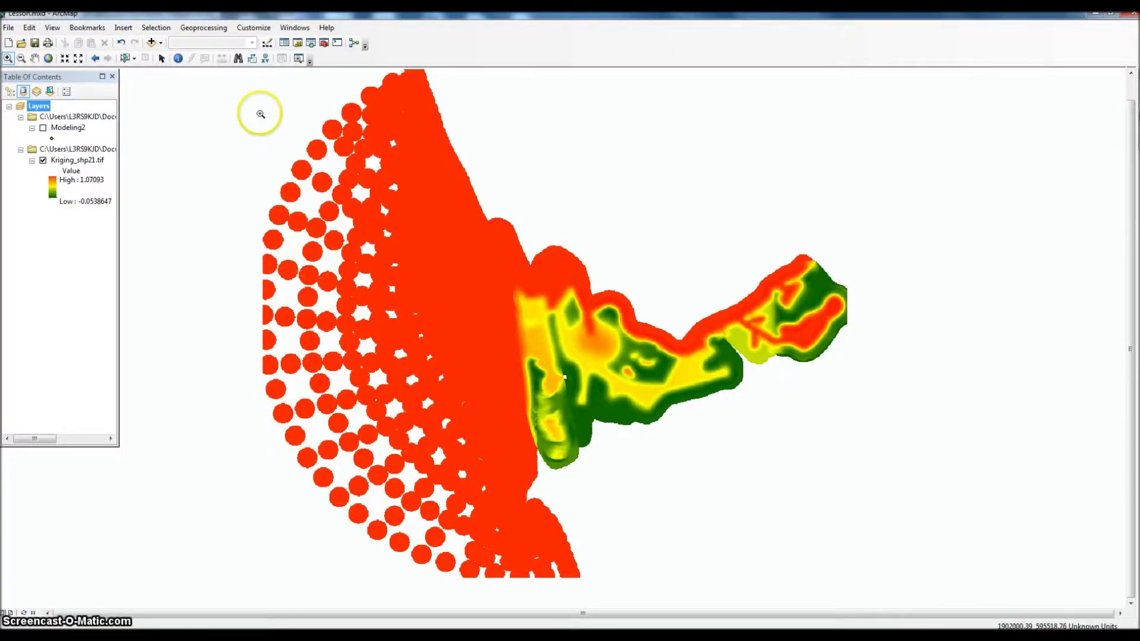
click(323, 44)
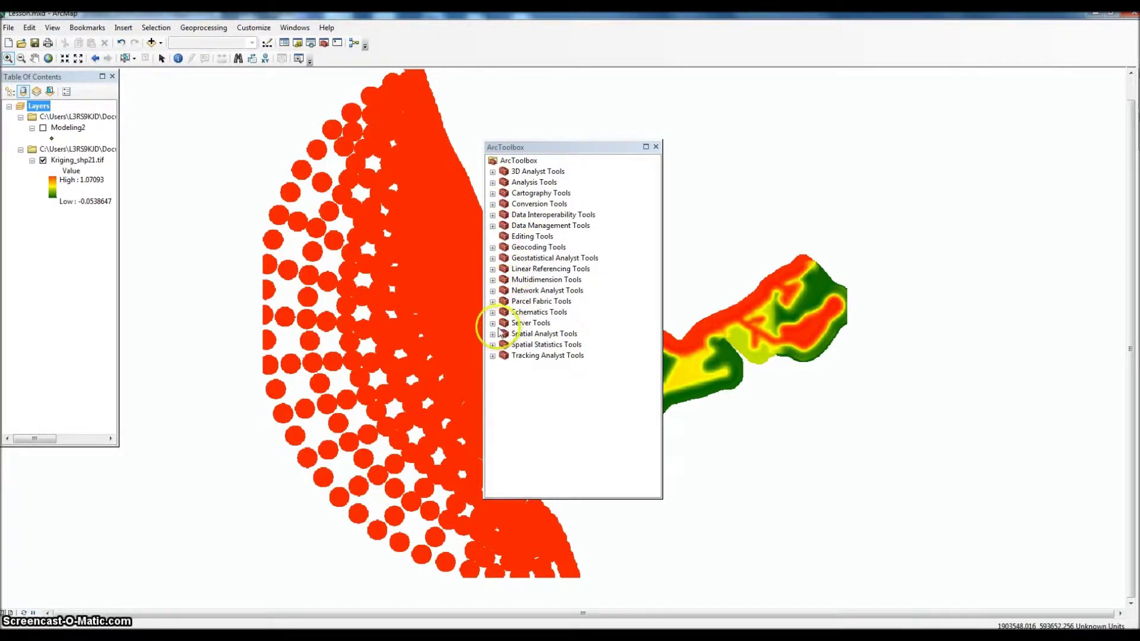
click(493, 335)
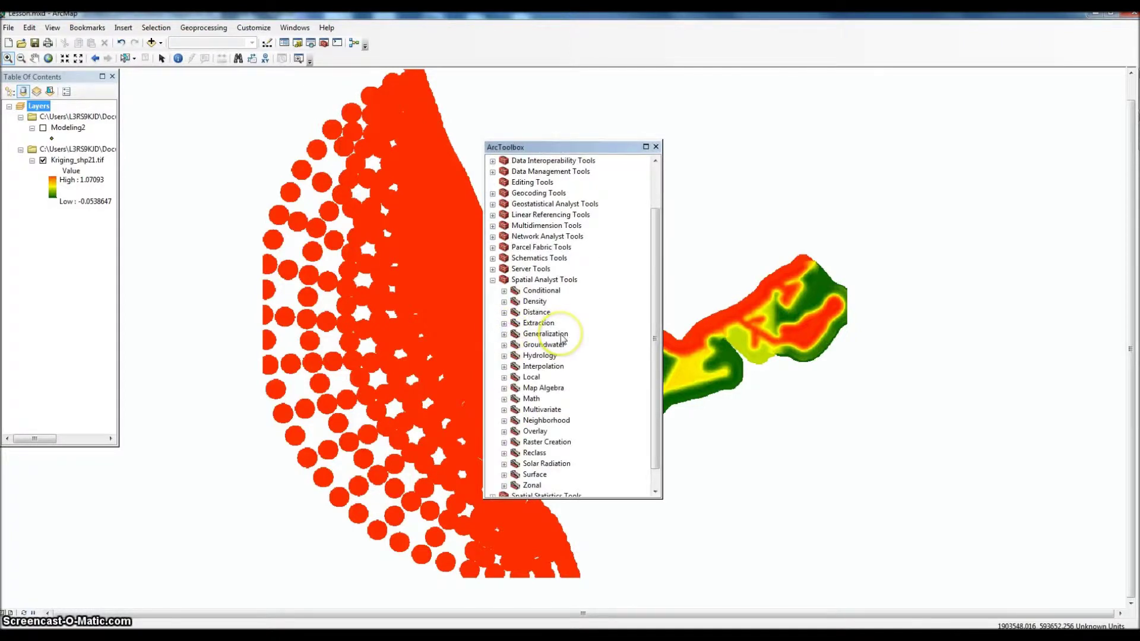
click(504, 388)
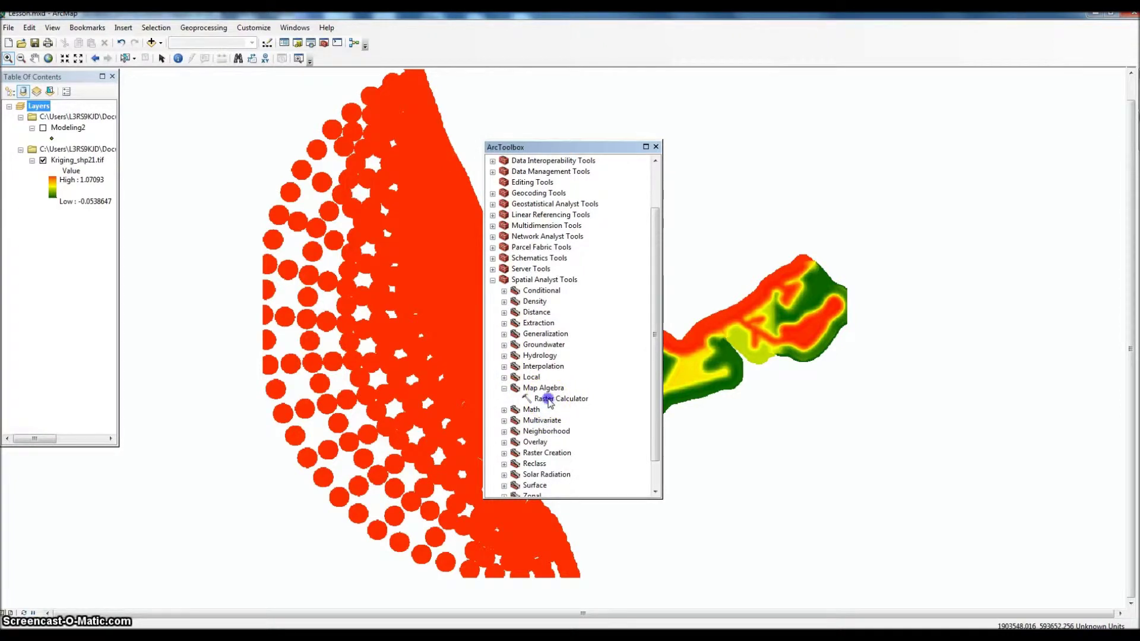
click(543, 399)
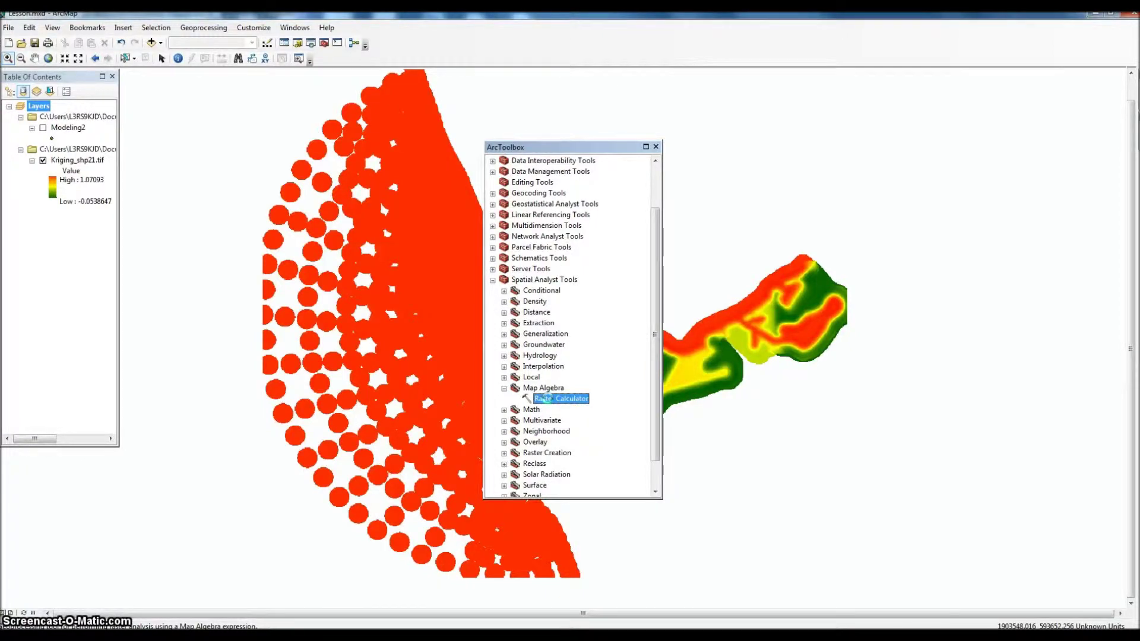
double_click(544, 399)
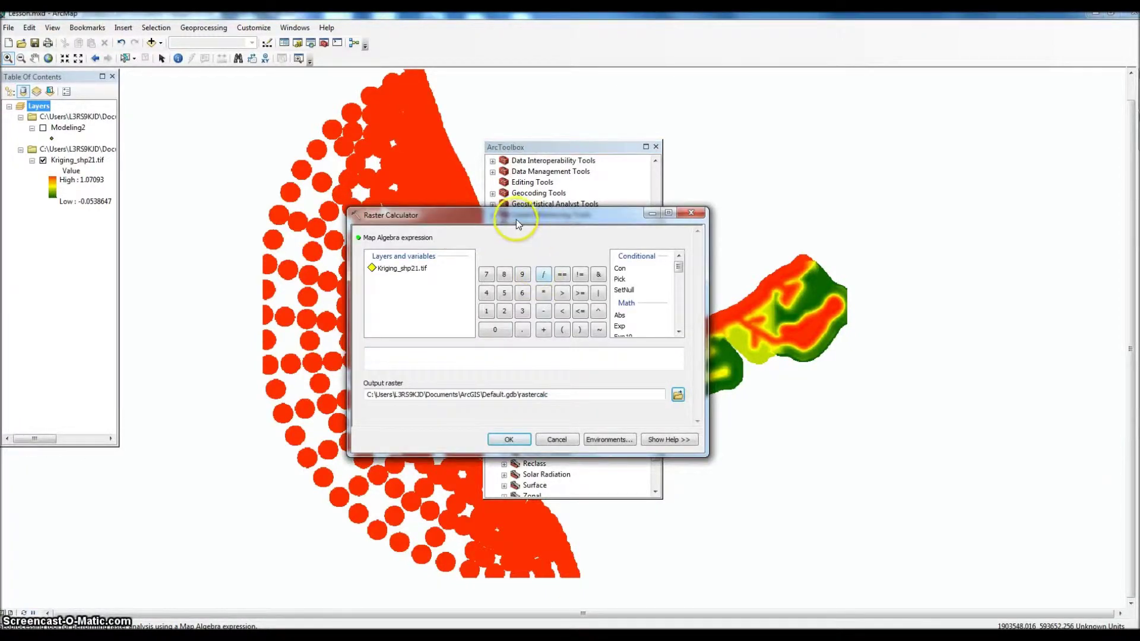
Build the Raster Calculator expression "Kriging_shp21.tif" >= .76.
drag(517, 224, 204, 165)
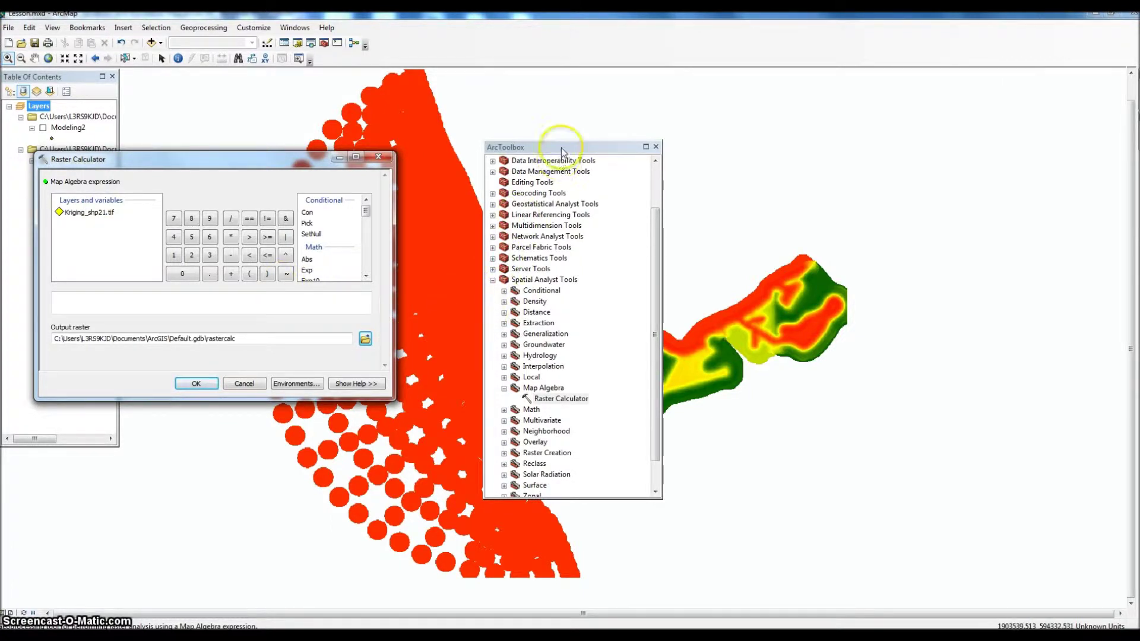
drag(561, 151, 971, 141)
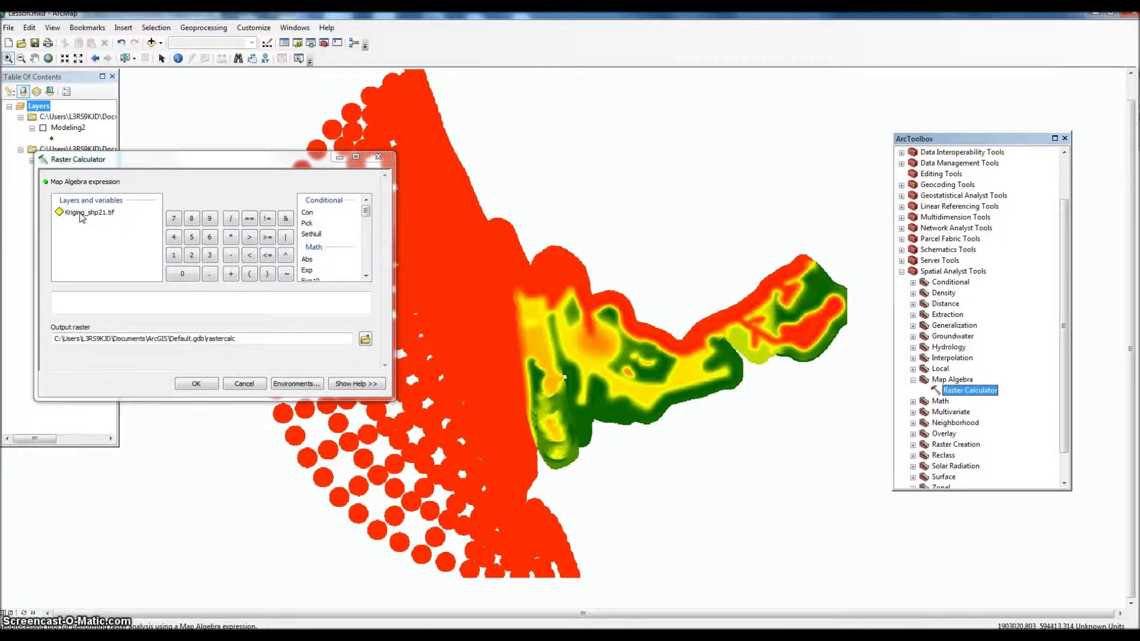
double_click(82, 217)
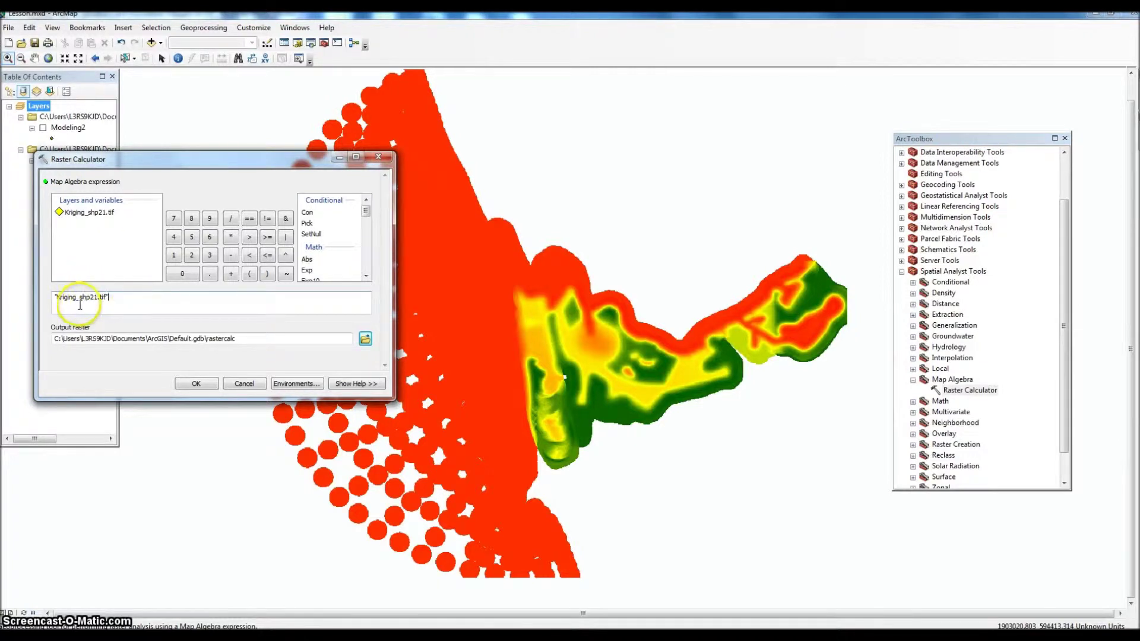
click(268, 238)
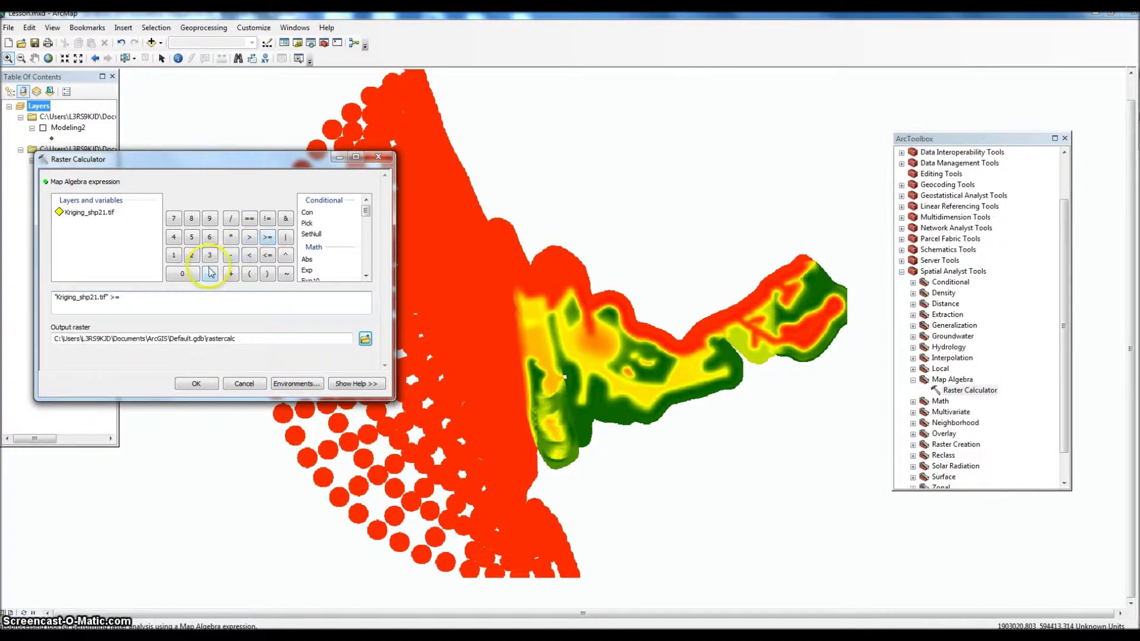
click(211, 274)
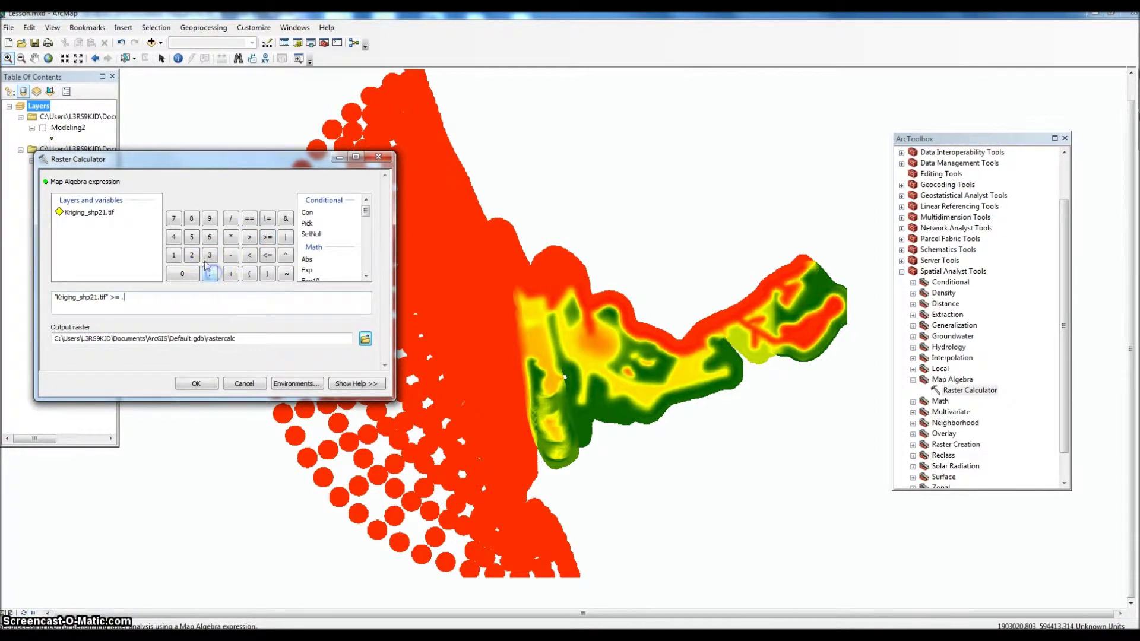
click(173, 219)
click(211, 238)
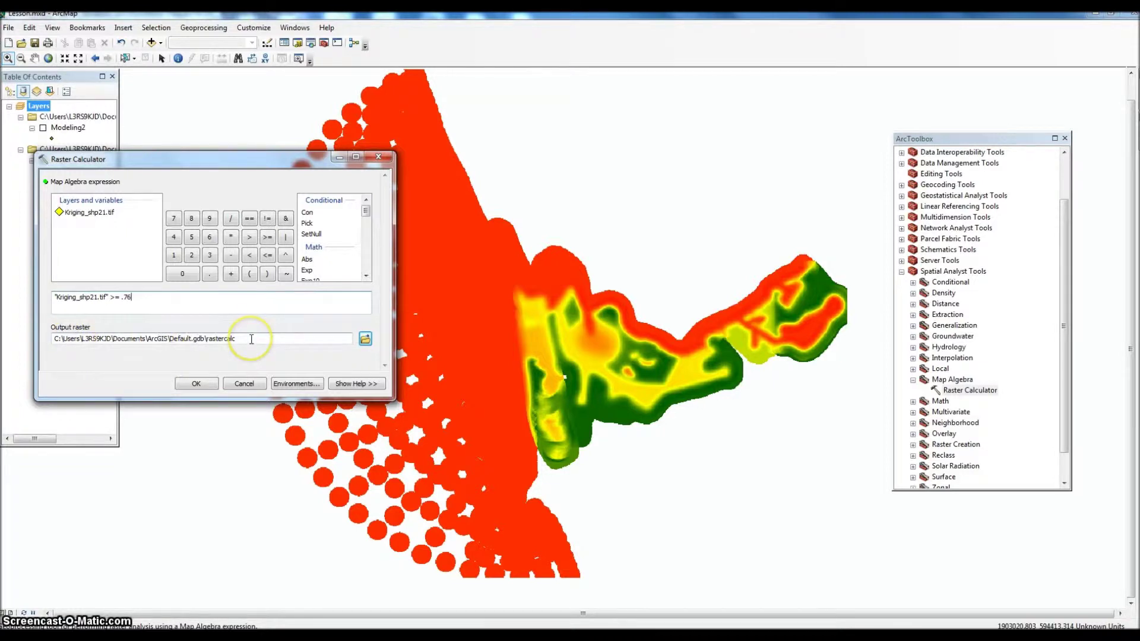
Name the output raster openwatercalc in Default.gdb.
click(251, 339)
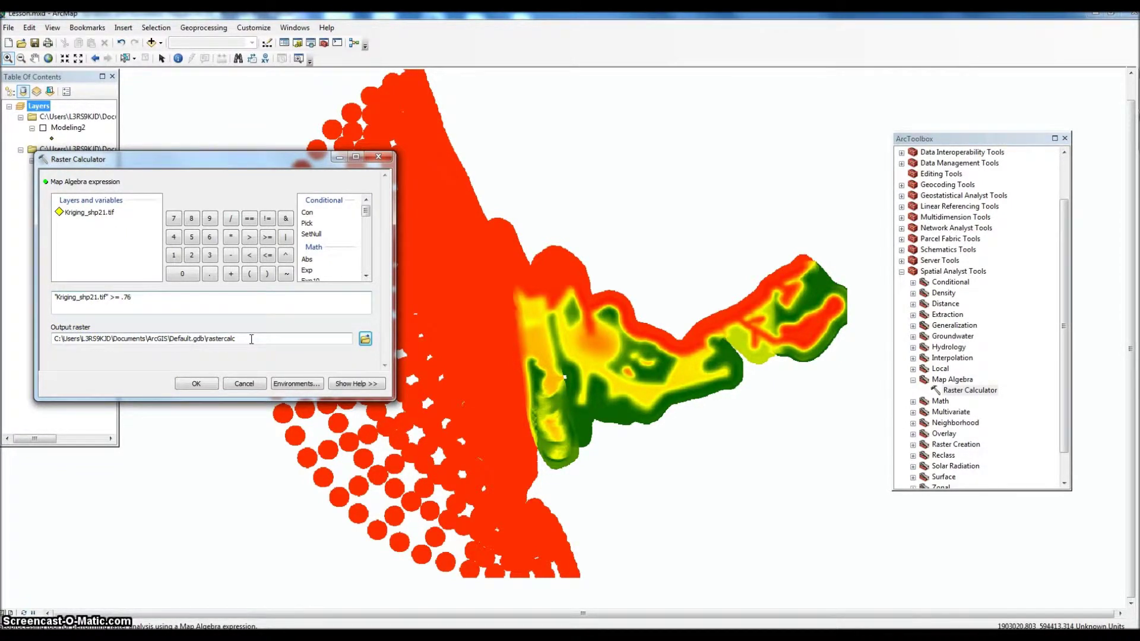
click(251, 339)
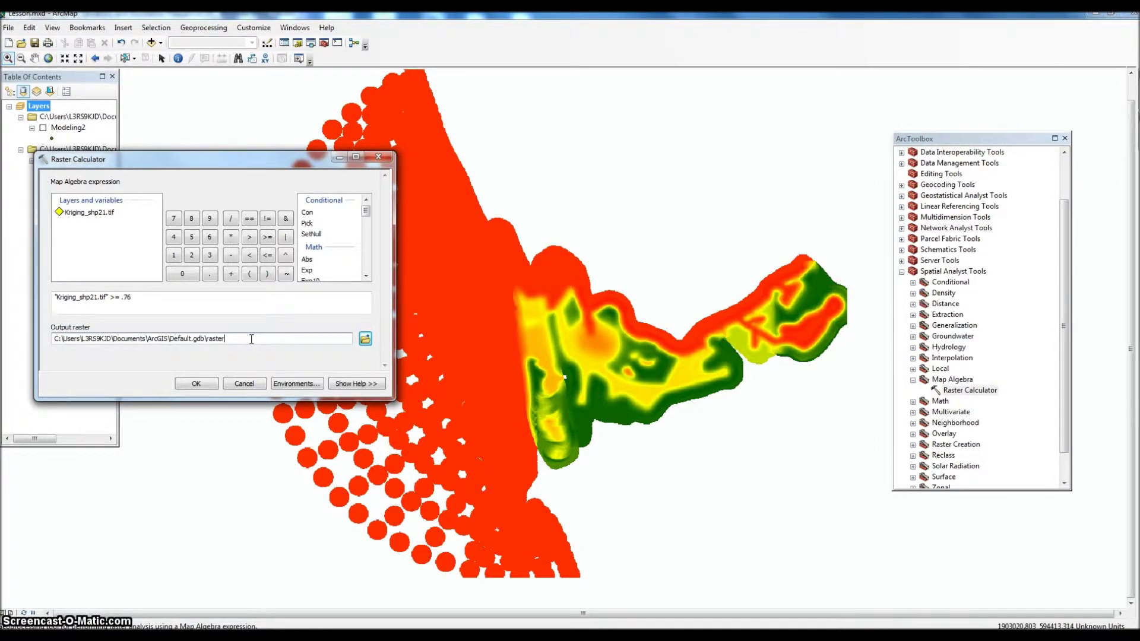
key(BackSpace)
text(pp)
text(enwa)
text(tercalc)
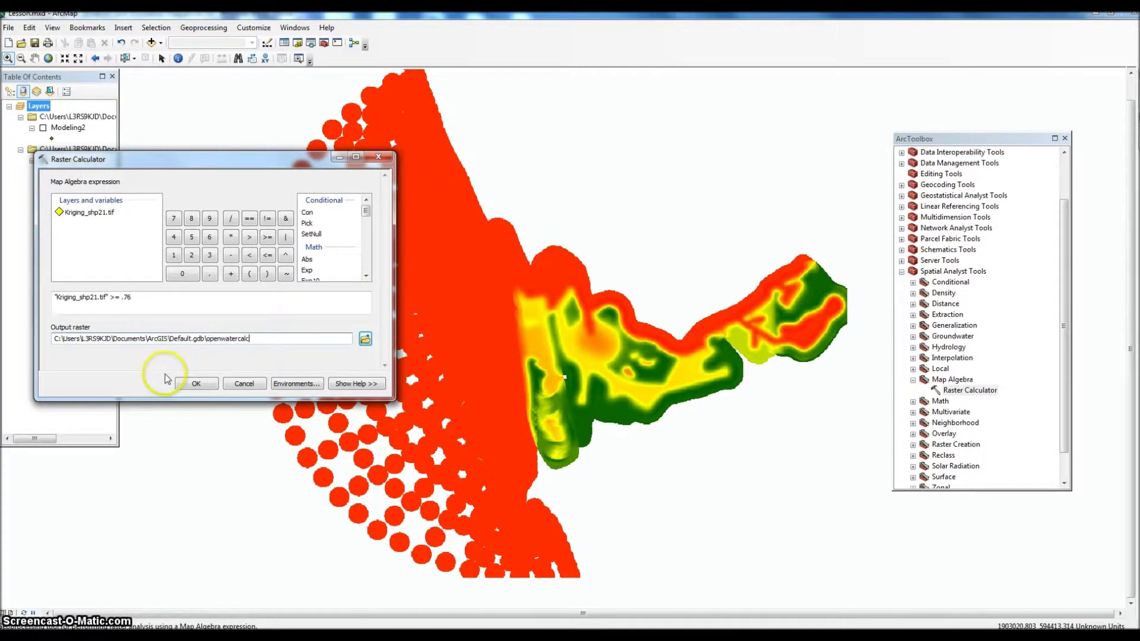
Run the .76 threshold, and after the already-exists error rerun it as openwatercalc2.
click(194, 384)
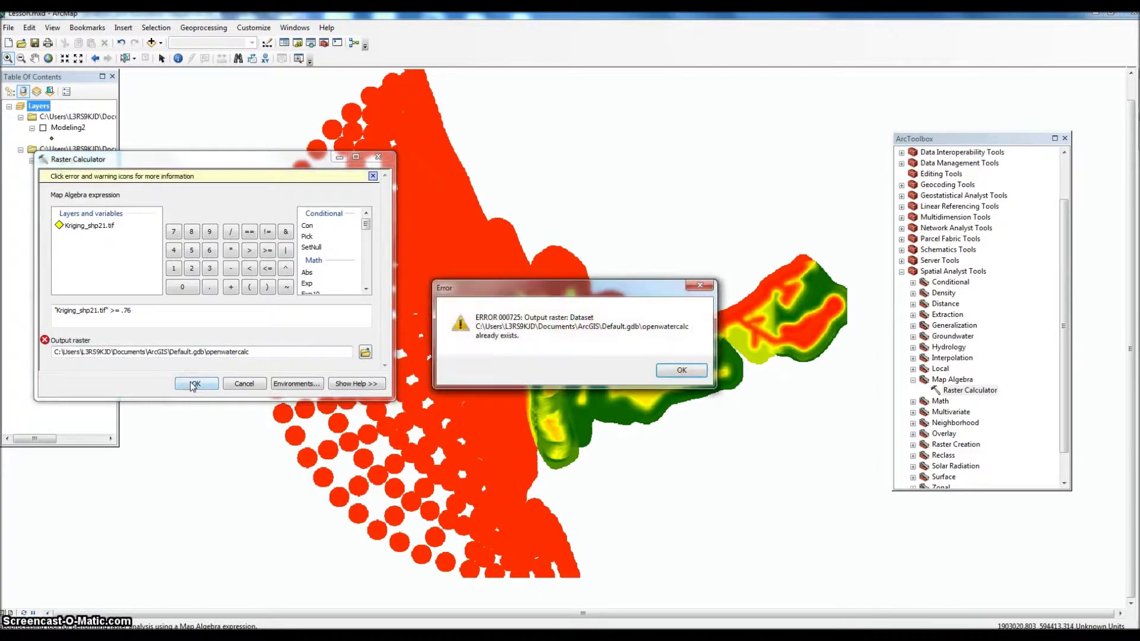
click(673, 372)
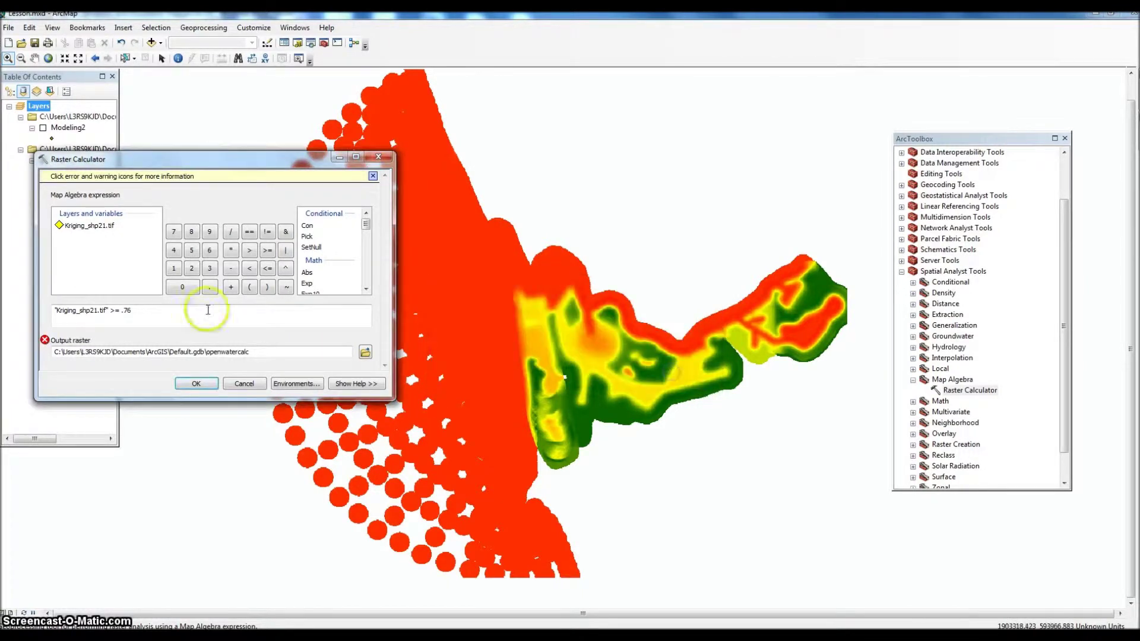
double_click(261, 353)
key(BackSpace)
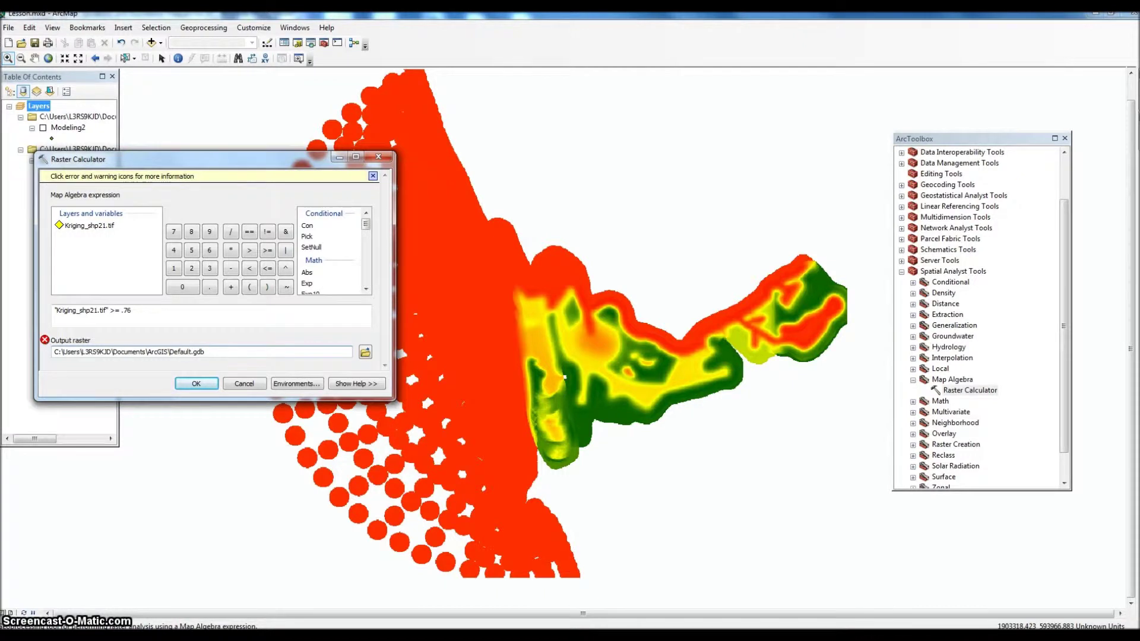
text(\openwatercalc2)
click(196, 384)
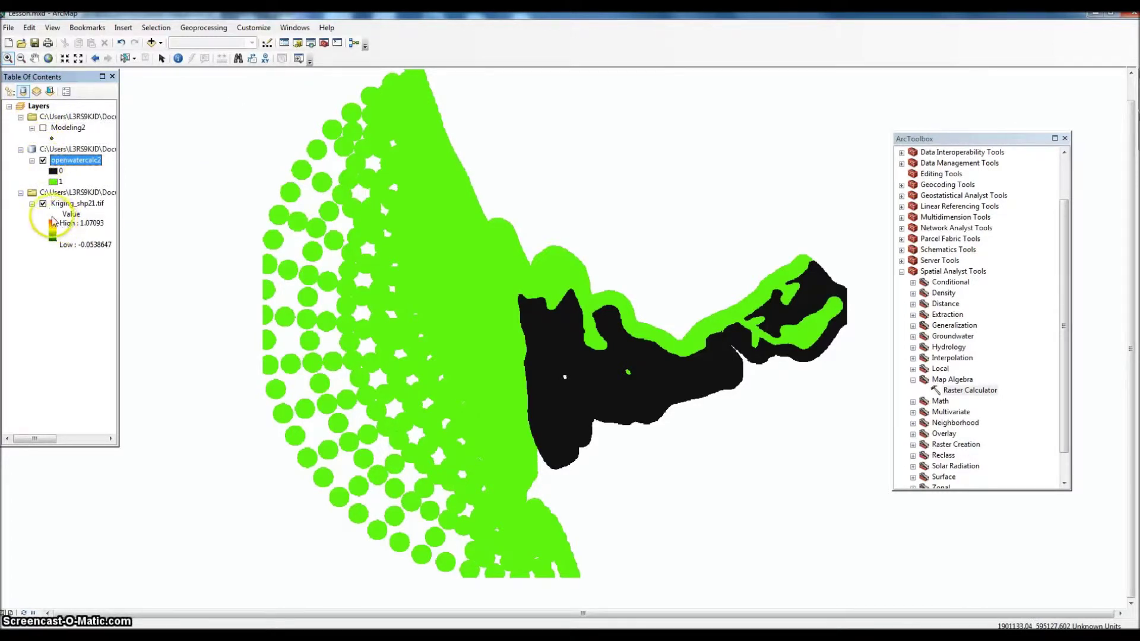
click(42, 161)
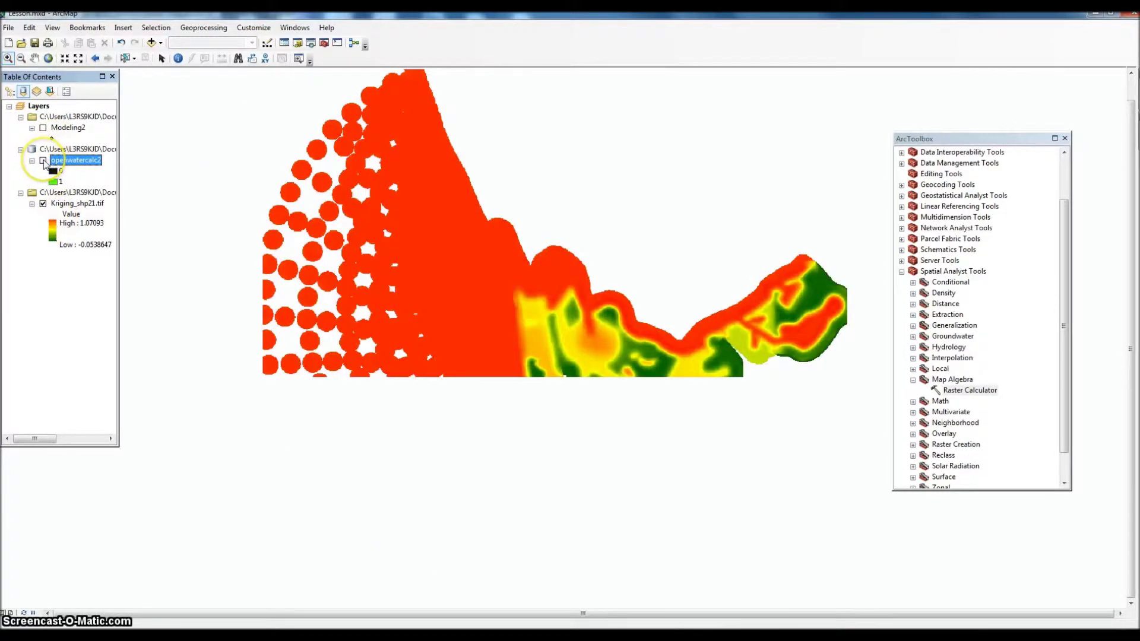
click(43, 161)
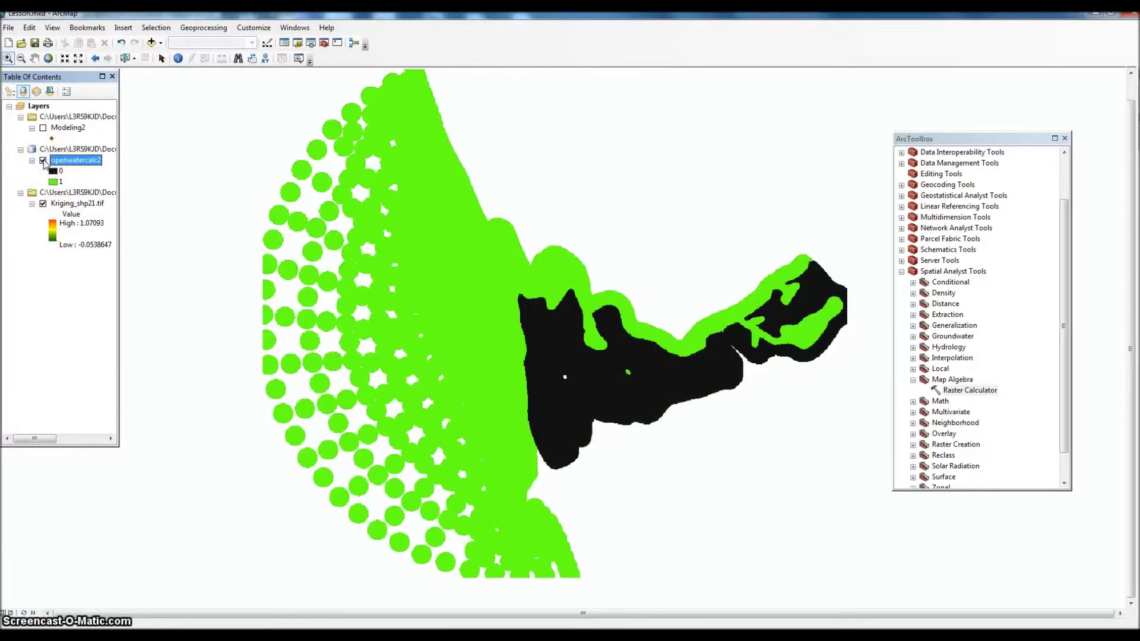
click(89, 164)
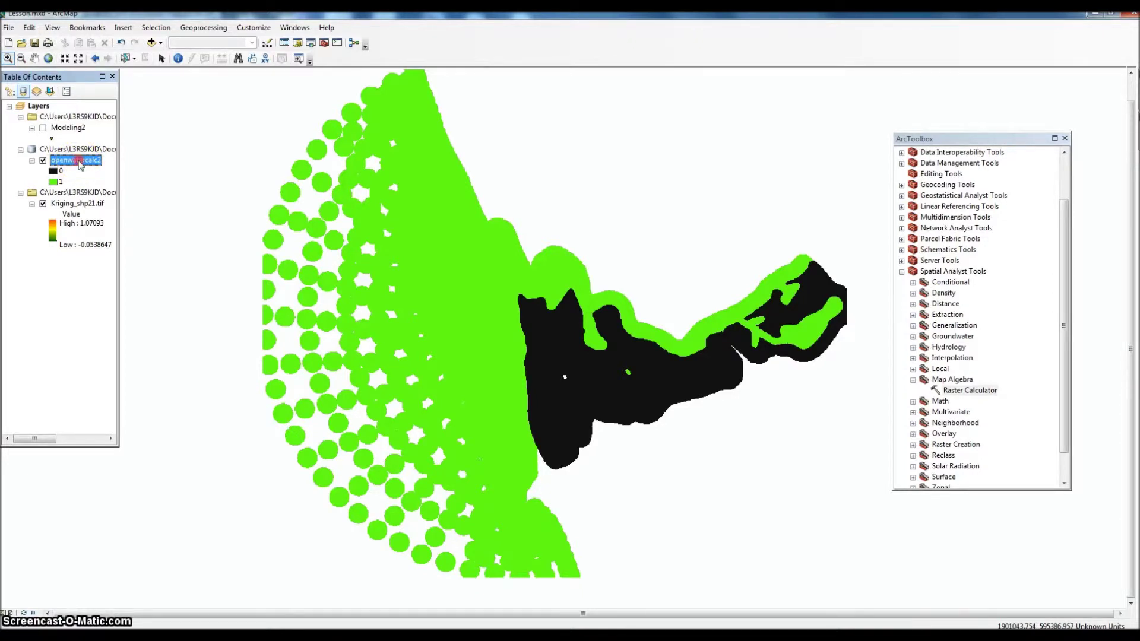
right_click(81, 164)
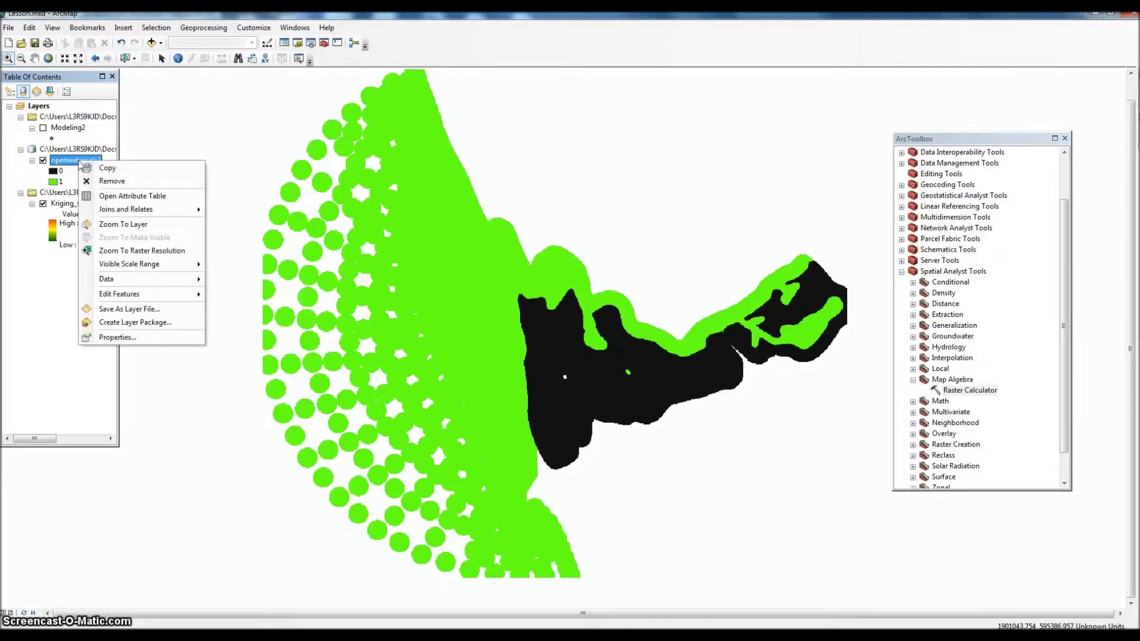
Review the openwatercalc2 attribute table, then move the Table Of Contents toward the left edge.
click(108, 197)
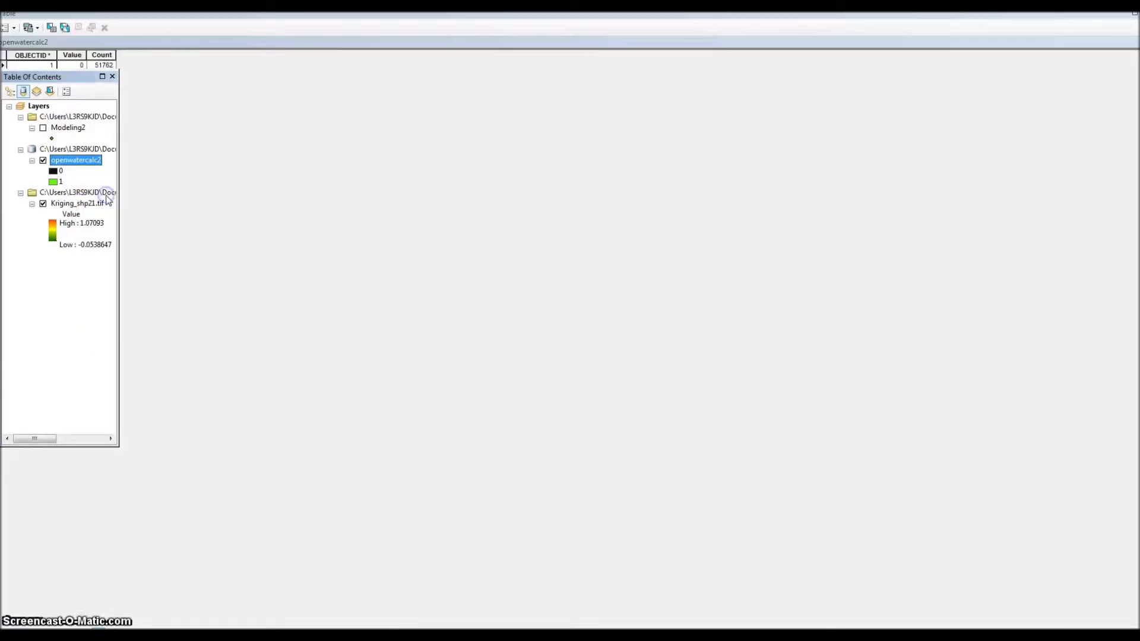
drag(72, 78, 277, 161)
click(47, 83)
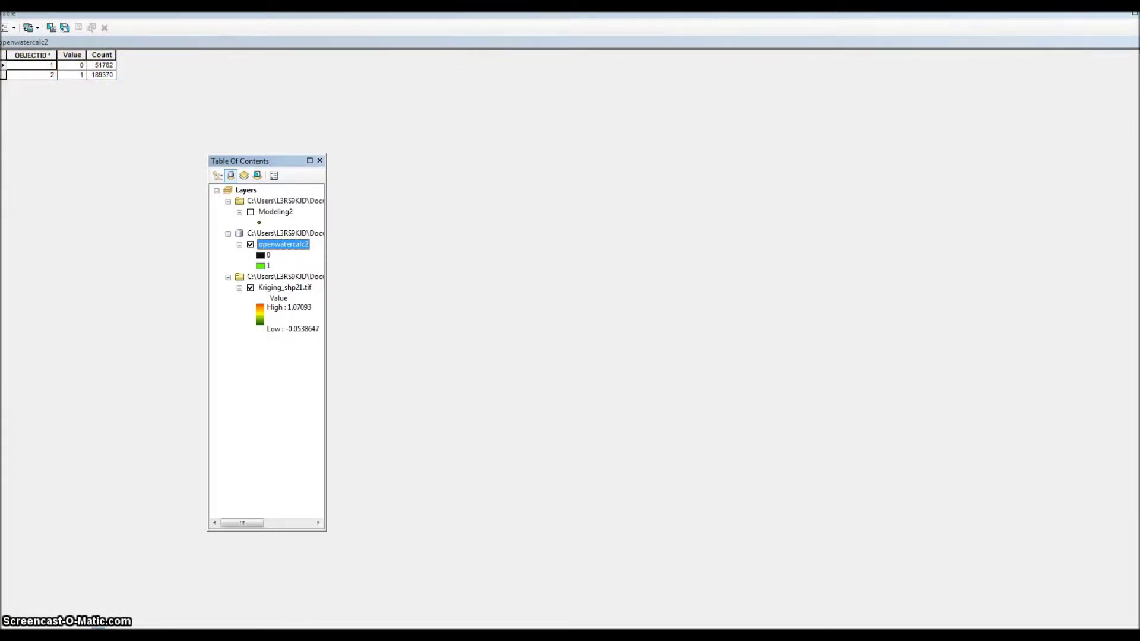
click(1134, 13)
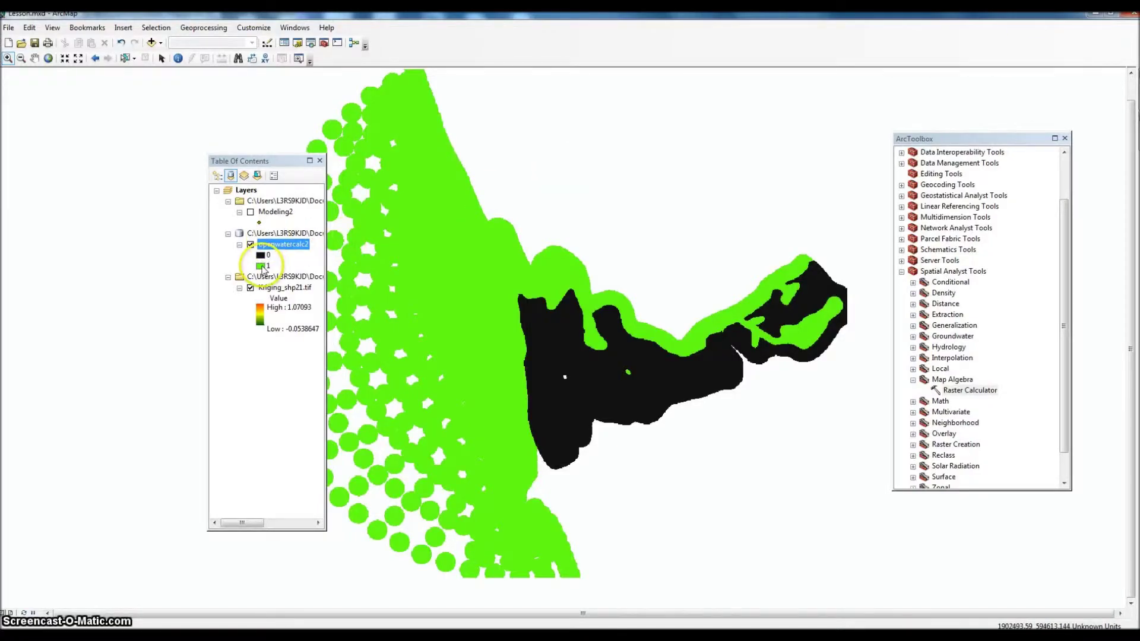
right_click(271, 245)
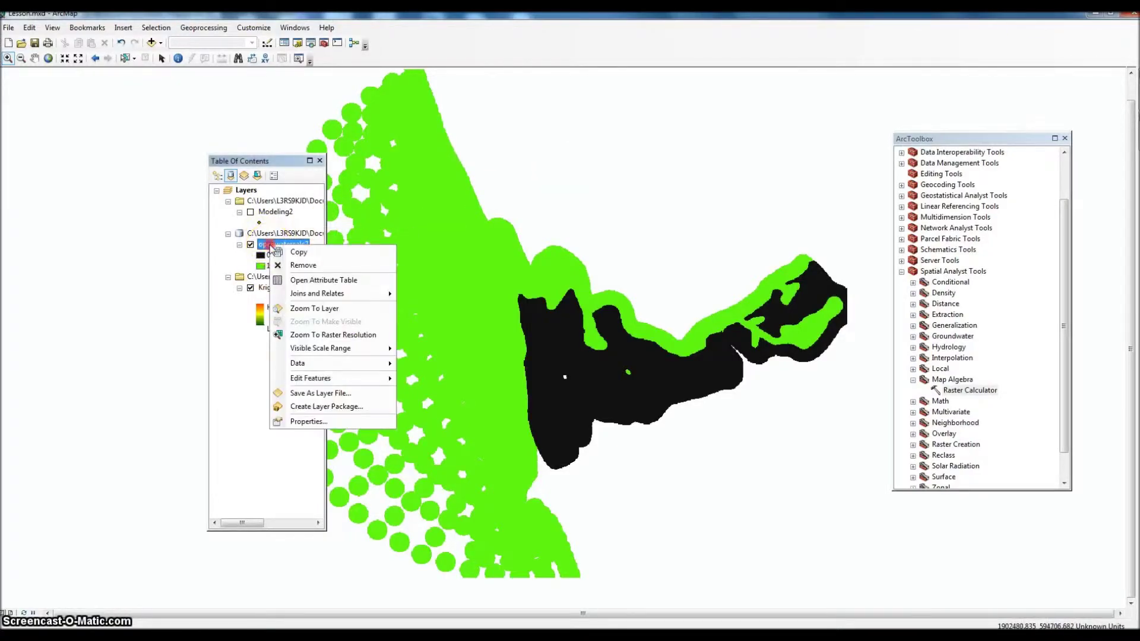
click(315, 280)
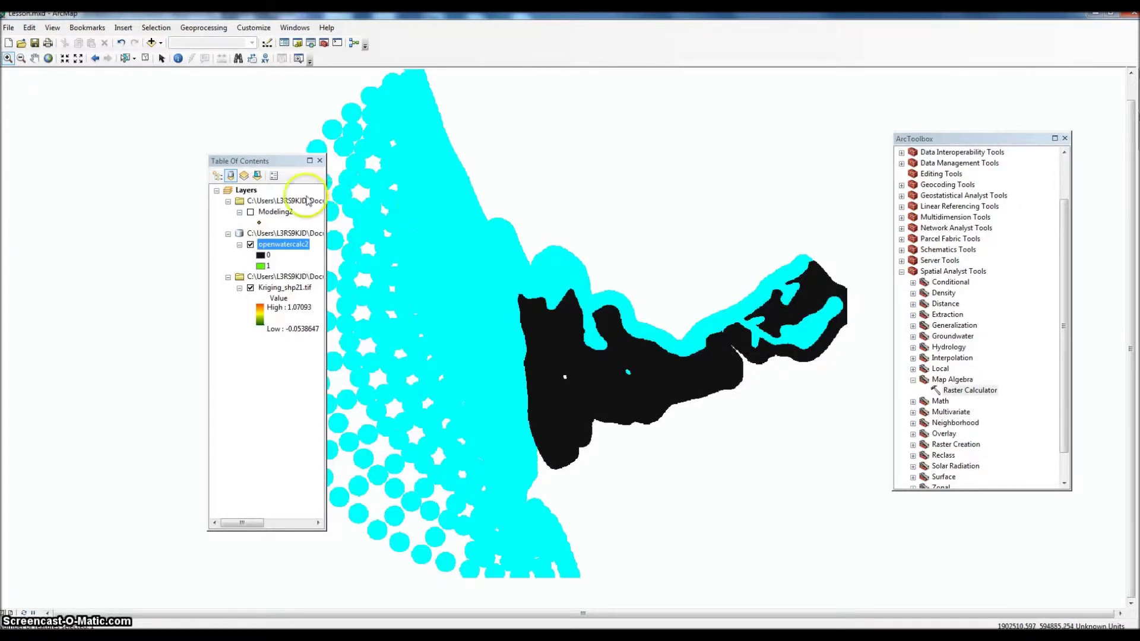
drag(261, 161, 132, 122)
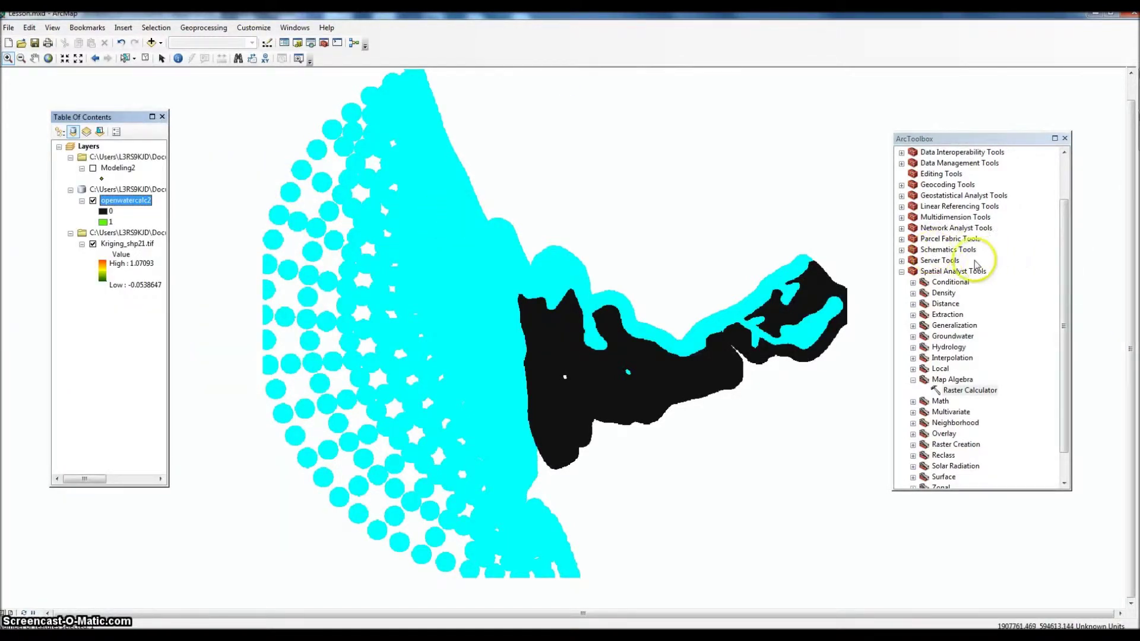
Collapse Spatial Analyst Tools and expand Conversion Tools > From Raster in the toolbox.
click(901, 271)
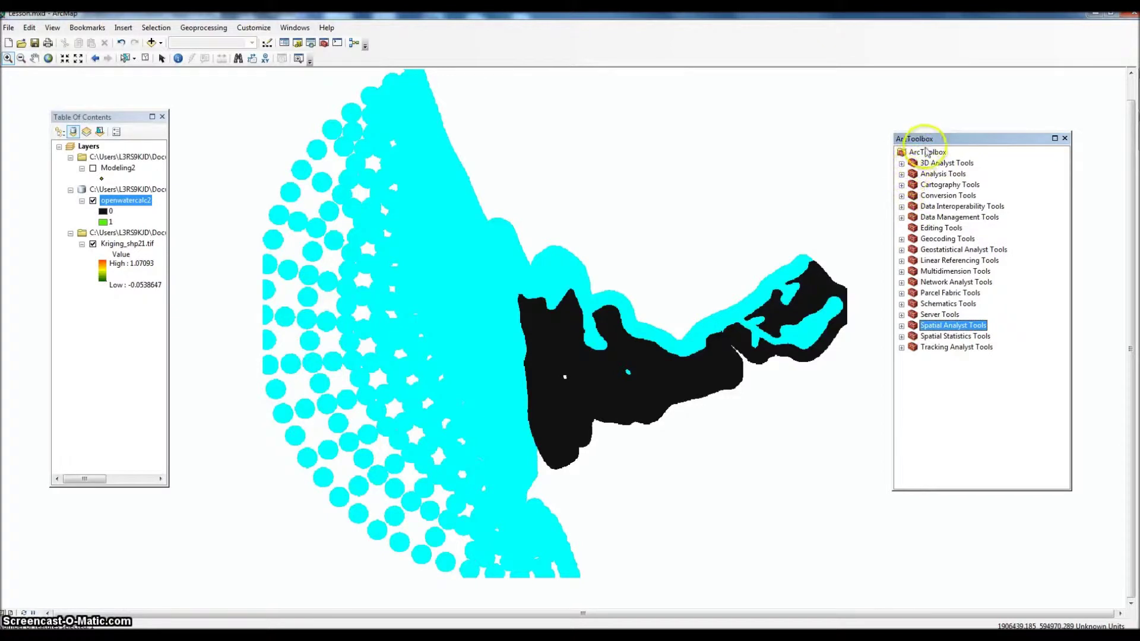
click(902, 196)
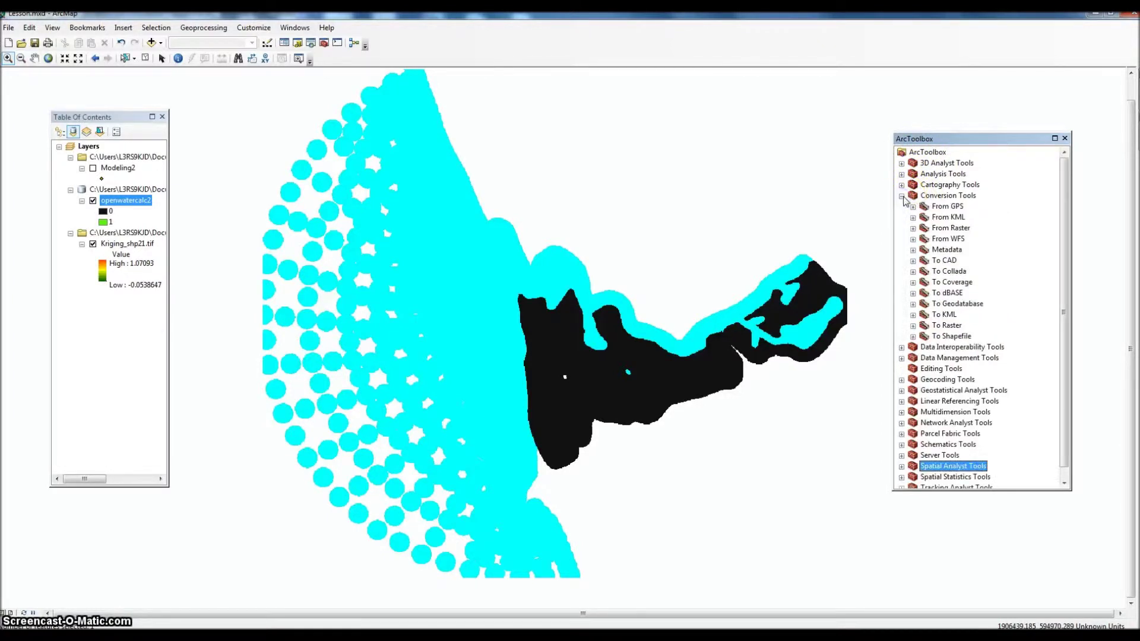
click(913, 229)
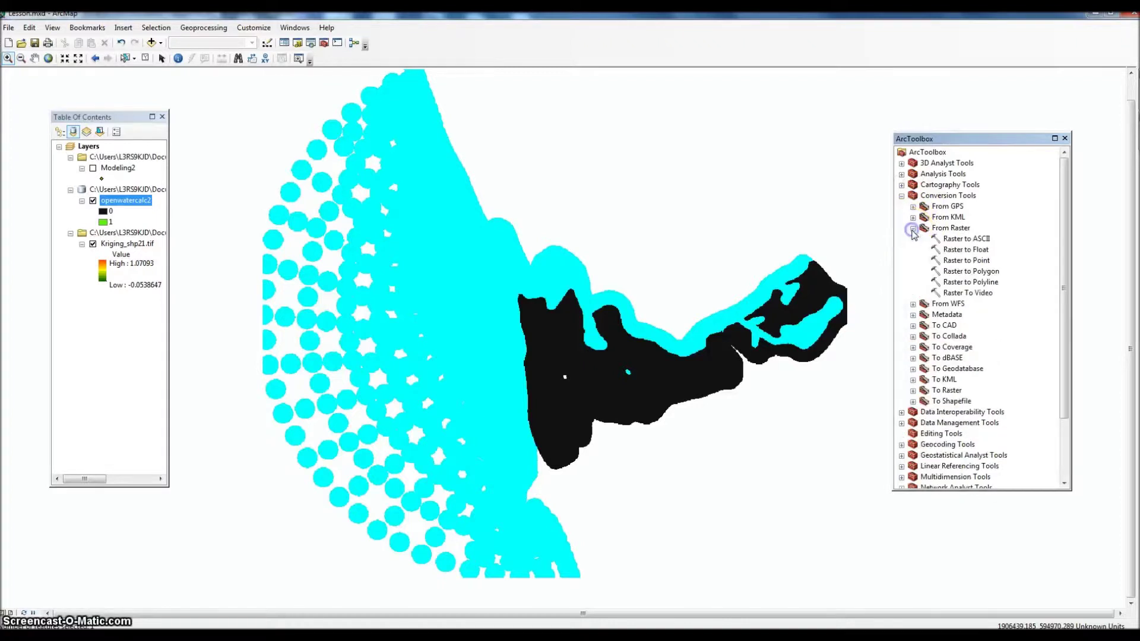
Convert openwatercalc2 with Raster to Polygon, saving the output as openwater2 in Default.gdb.
double_click(965, 272)
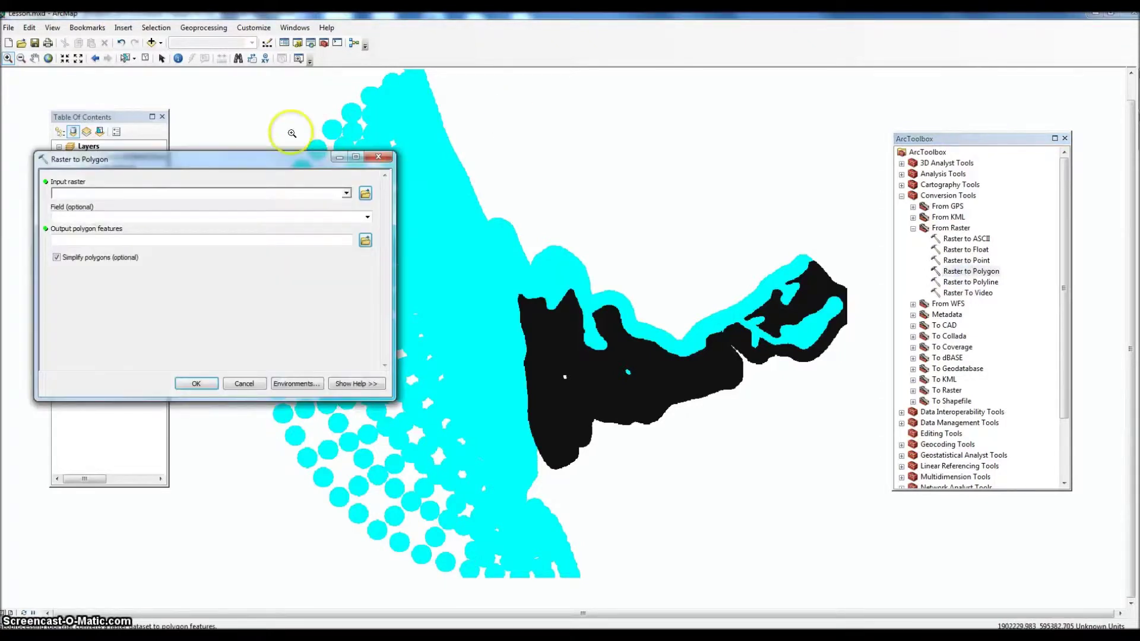
drag(223, 171, 445, 196)
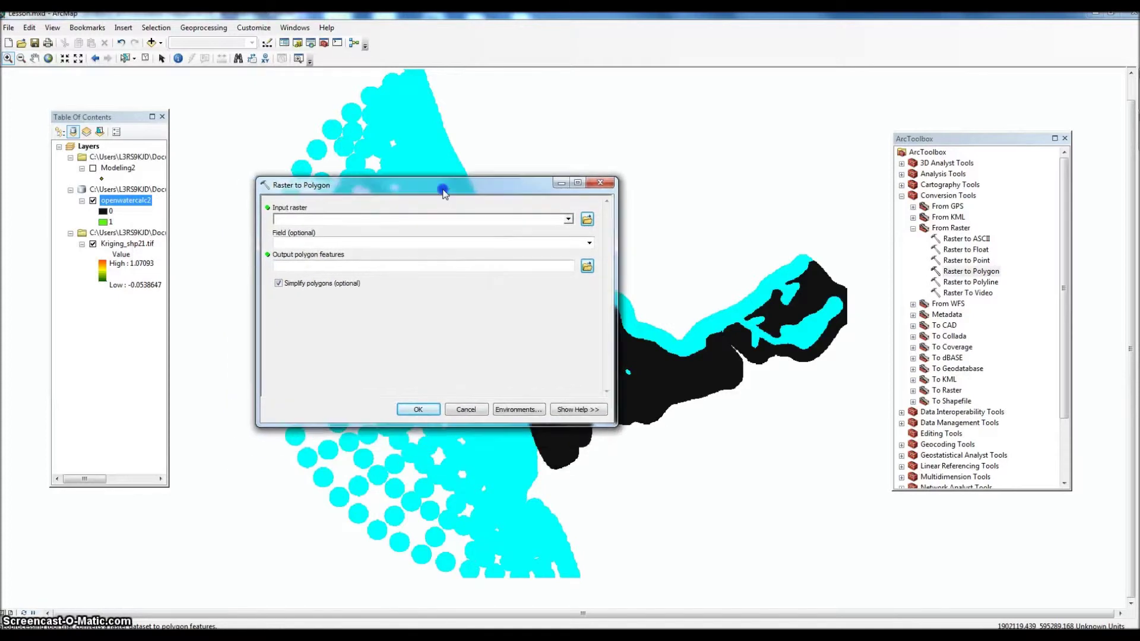
click(569, 219)
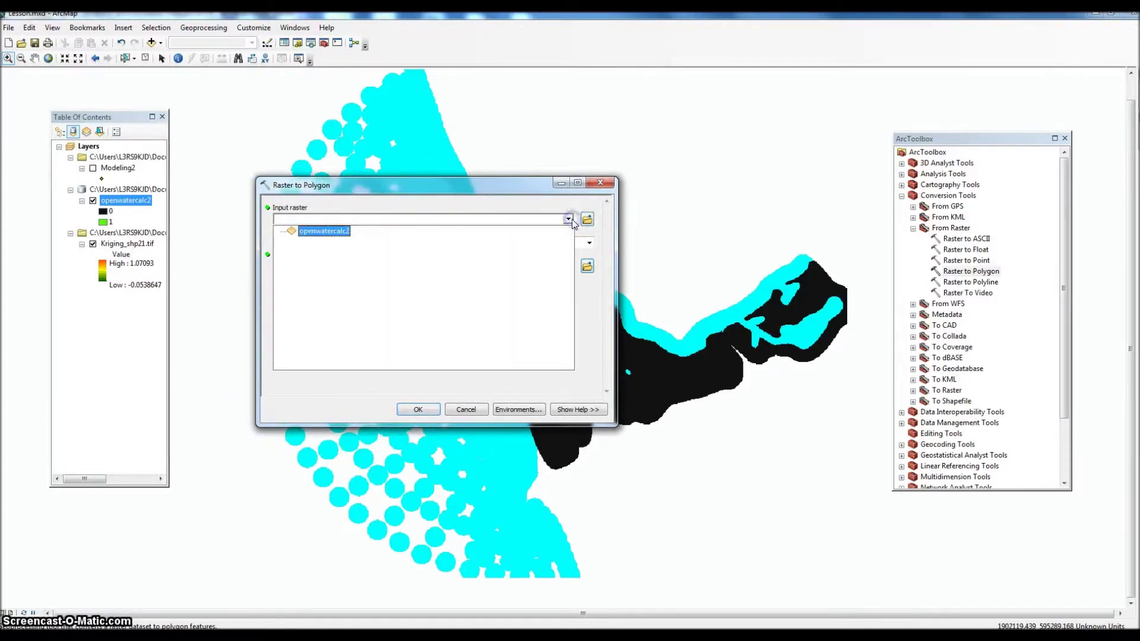
click(328, 230)
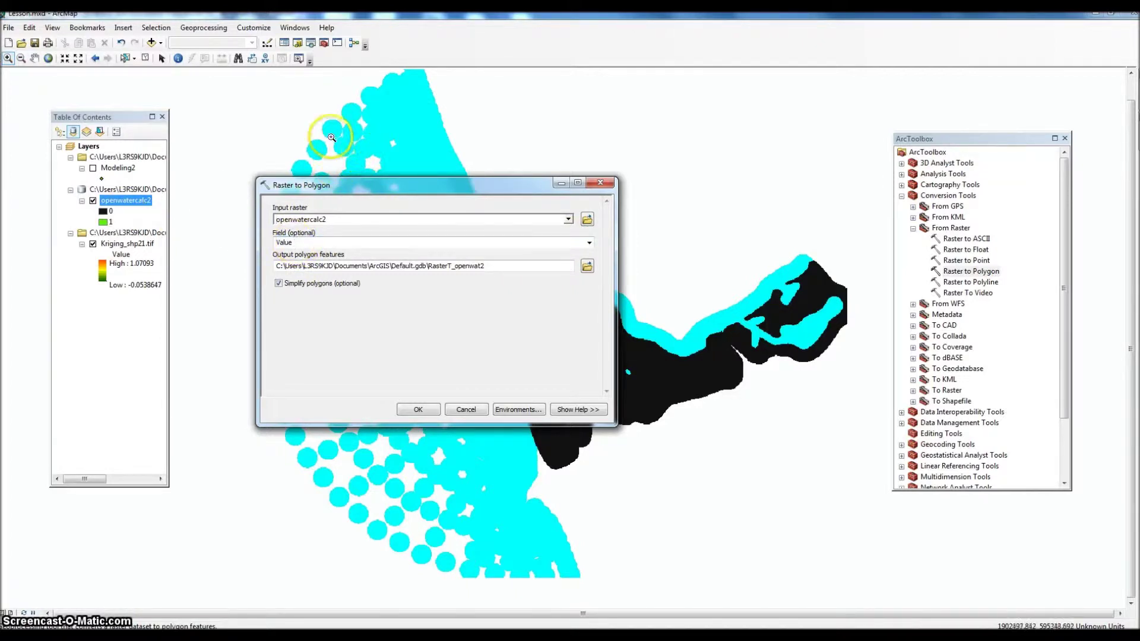
click(485, 267)
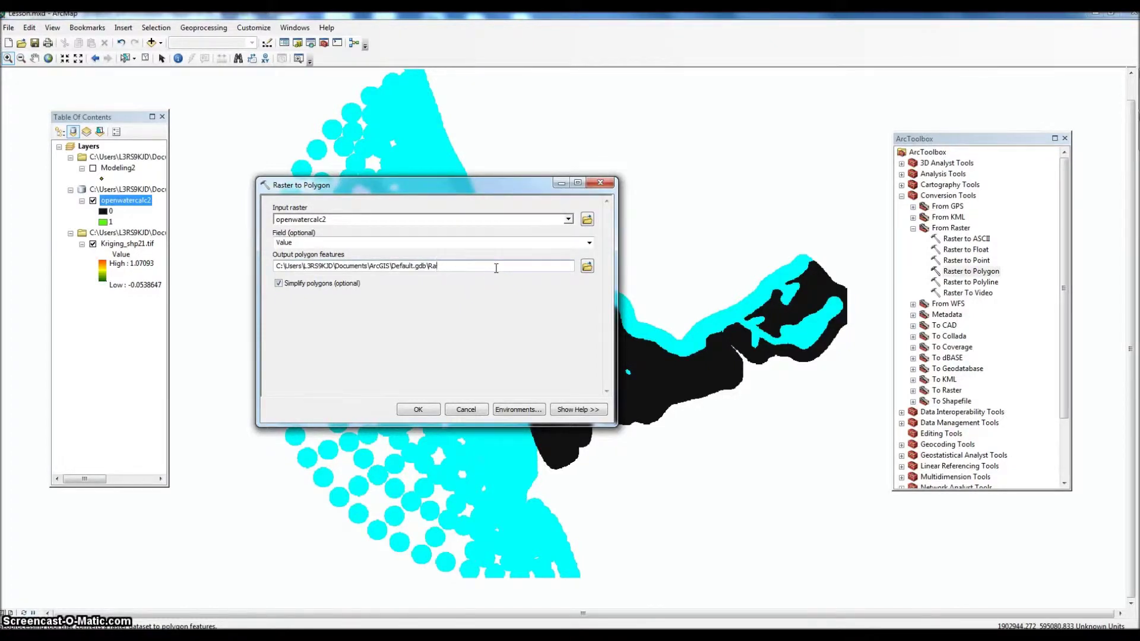
key(BackSpace)
key(BackSpace)
text(openwater2)
click(425, 408)
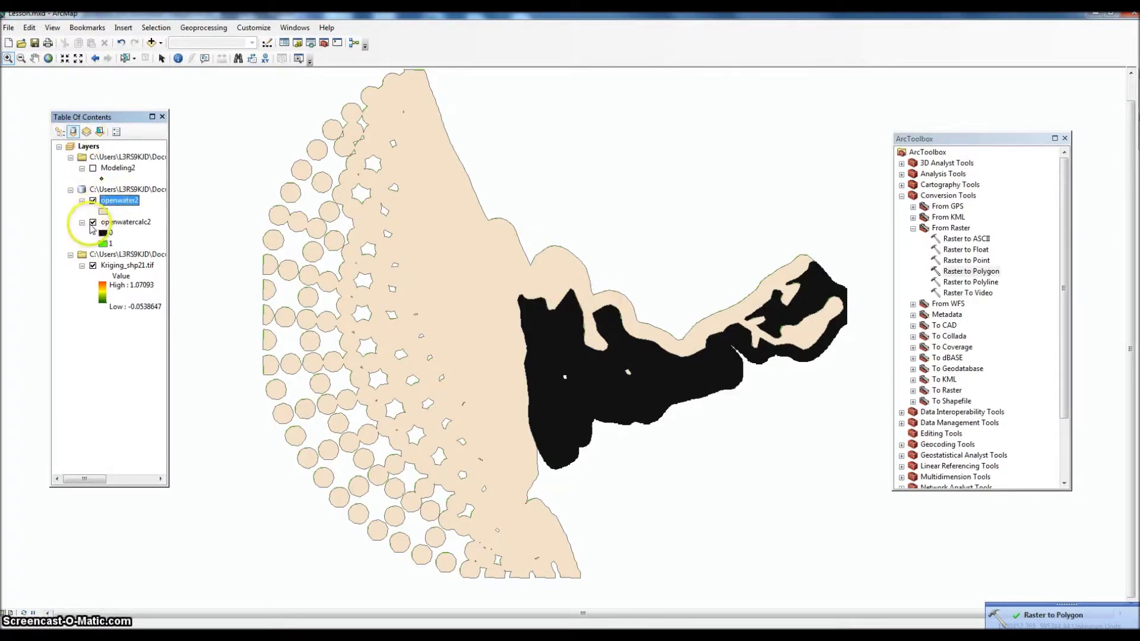
Hide the openwatercalc2 raster layer in the Table Of Contents.
click(92, 223)
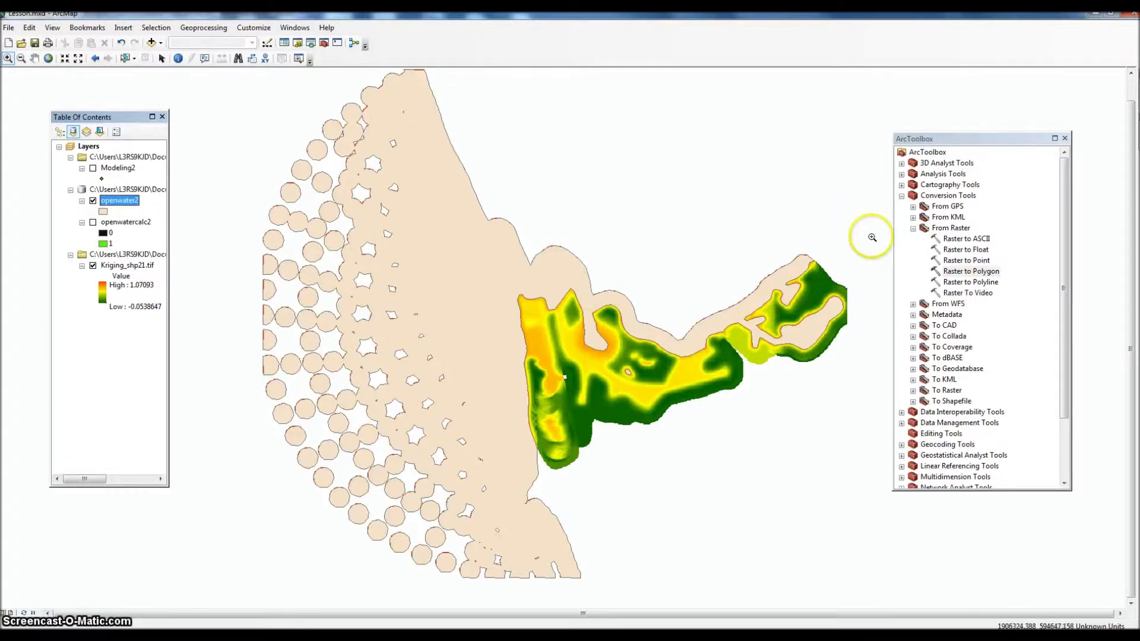
Collapse Conversion Tools, expand Spatial Analyst Tools, and reopen Raster Calculator.
click(914, 229)
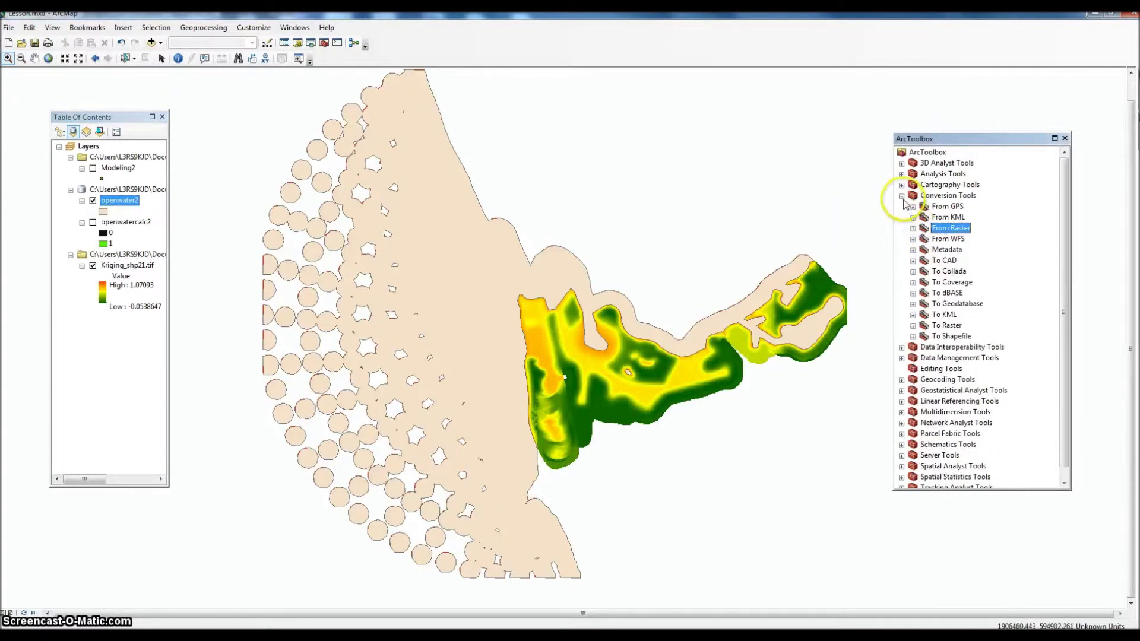
click(902, 196)
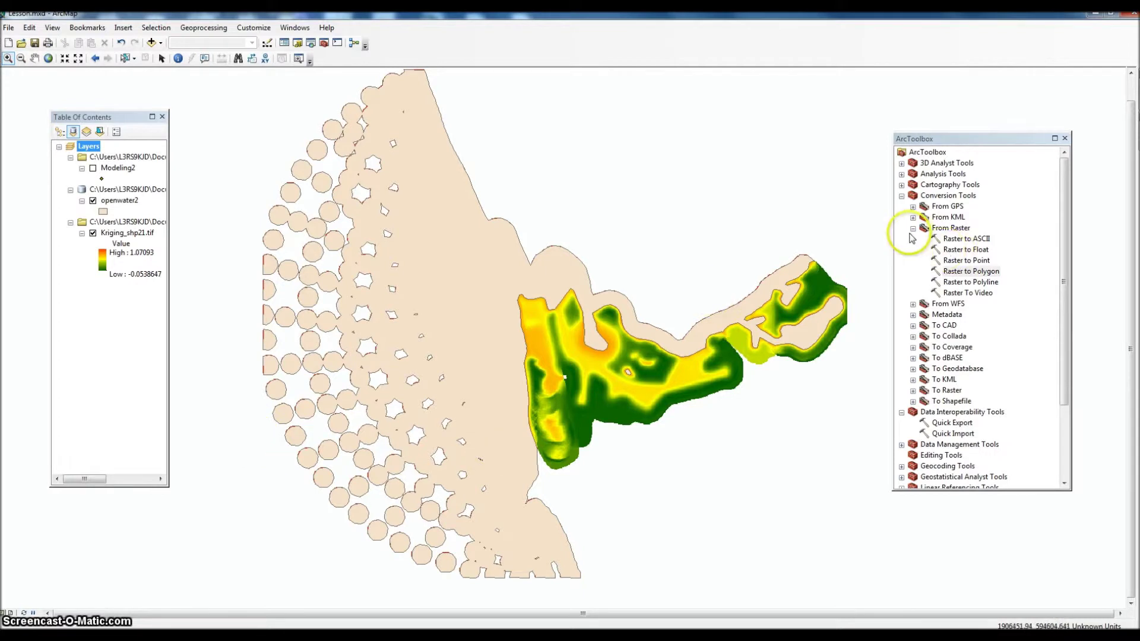
click(912, 228)
click(901, 195)
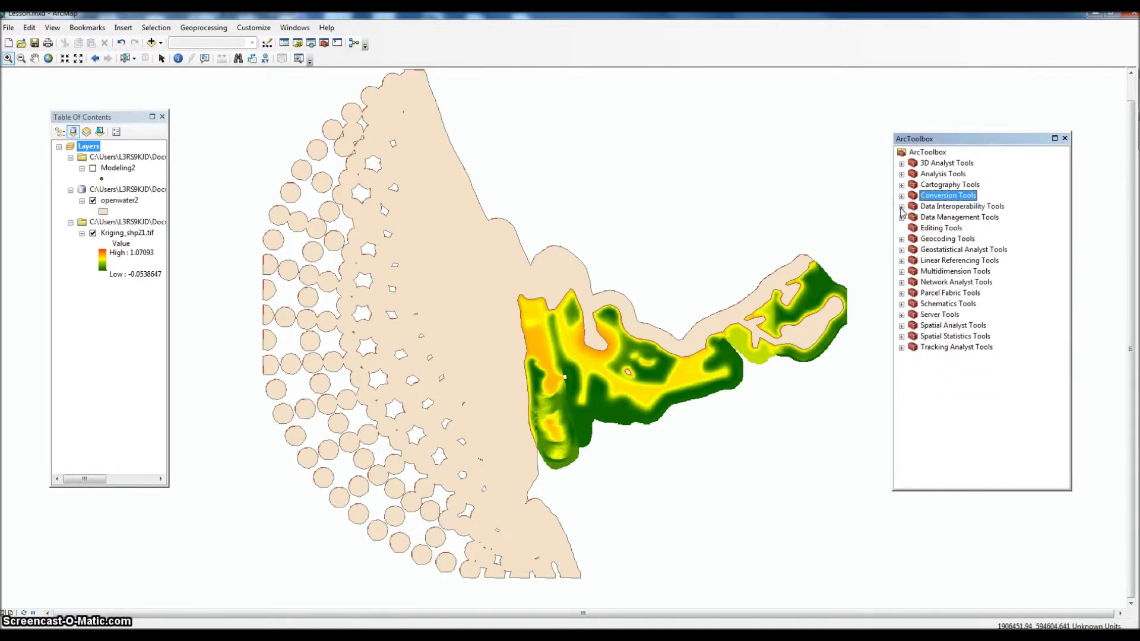
click(902, 325)
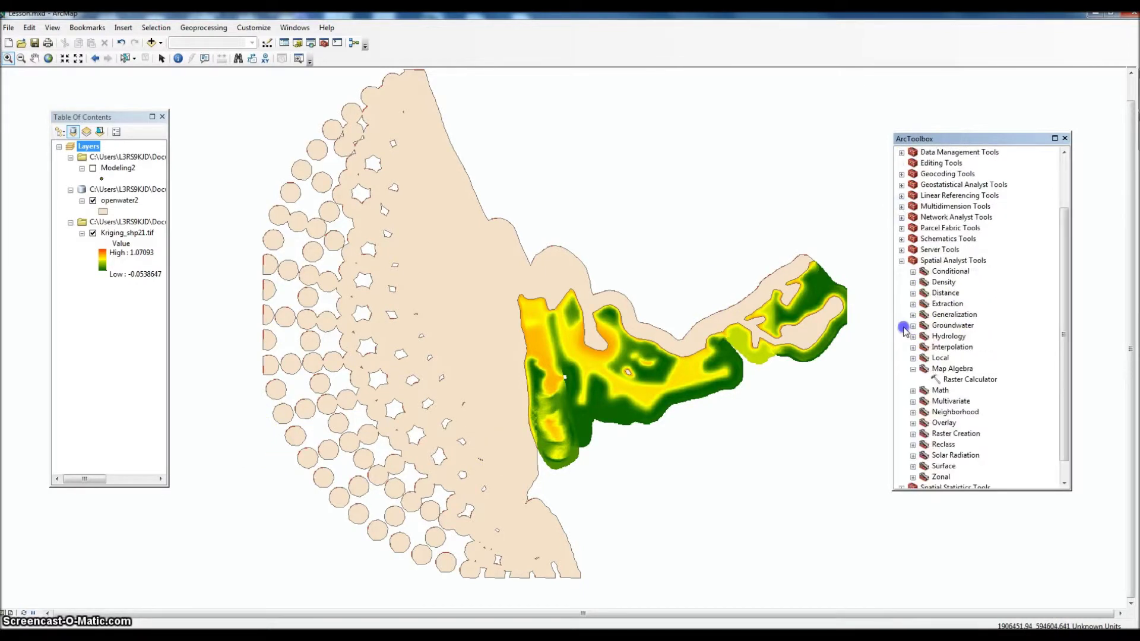
double_click(965, 380)
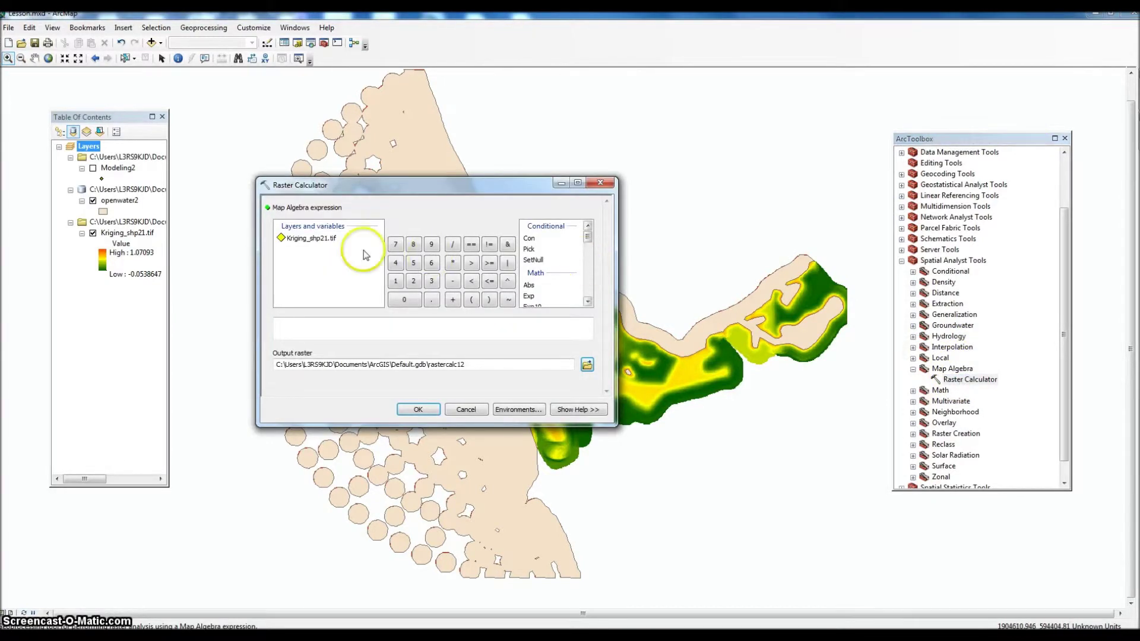
Enter the first condition ("Kriging_shp21.tif" >= .48) in the expression.
click(471, 301)
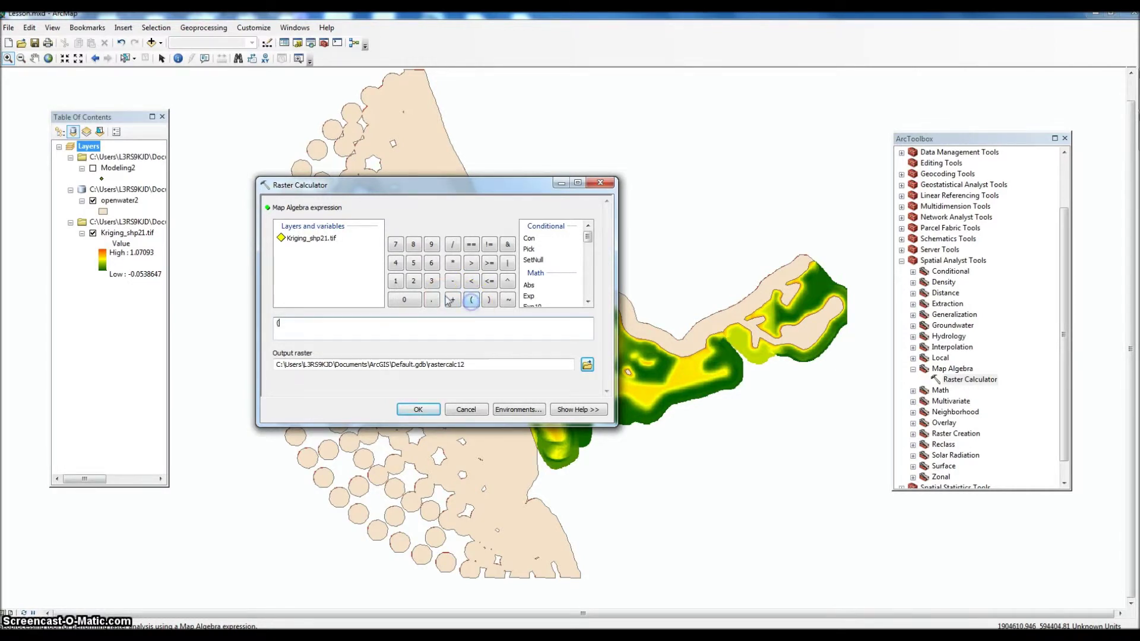
double_click(307, 240)
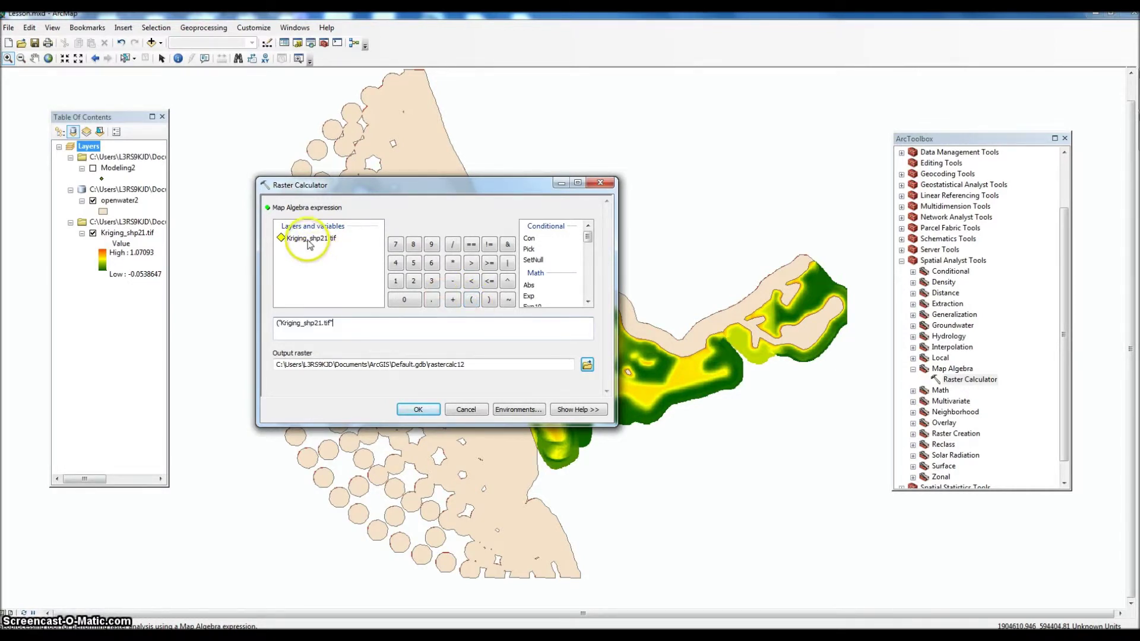
click(488, 265)
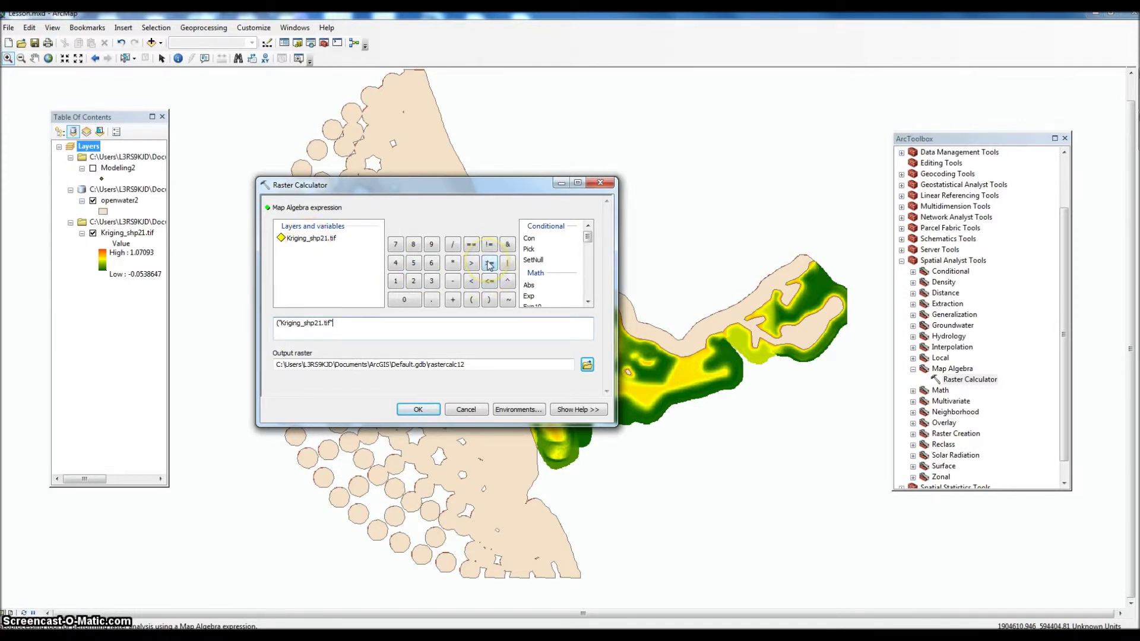
click(431, 301)
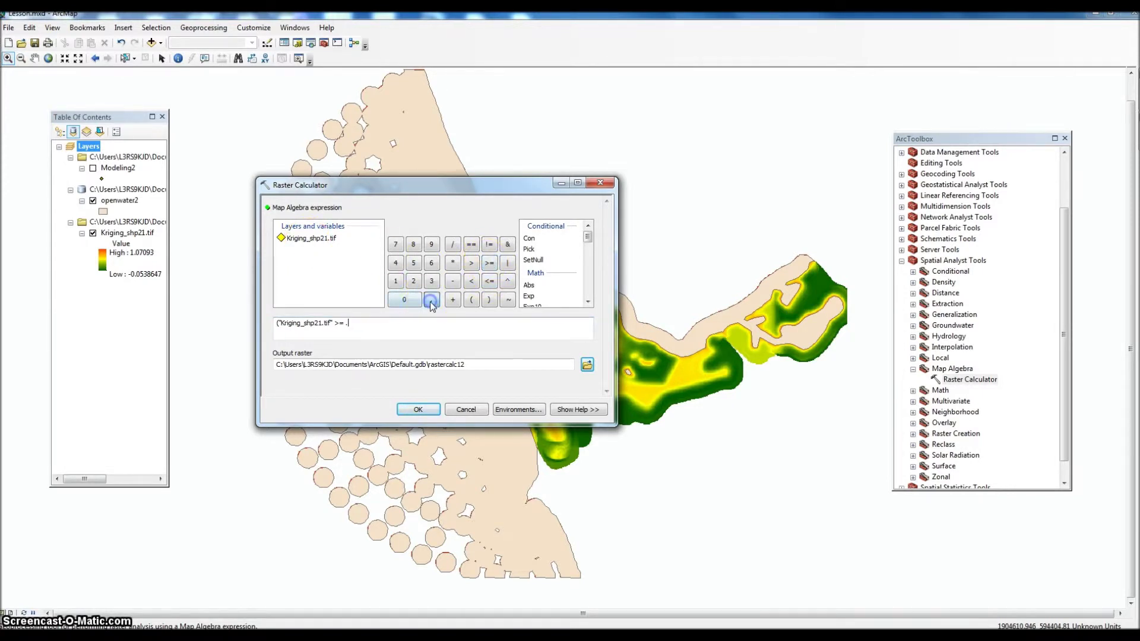
click(396, 263)
click(413, 245)
click(489, 300)
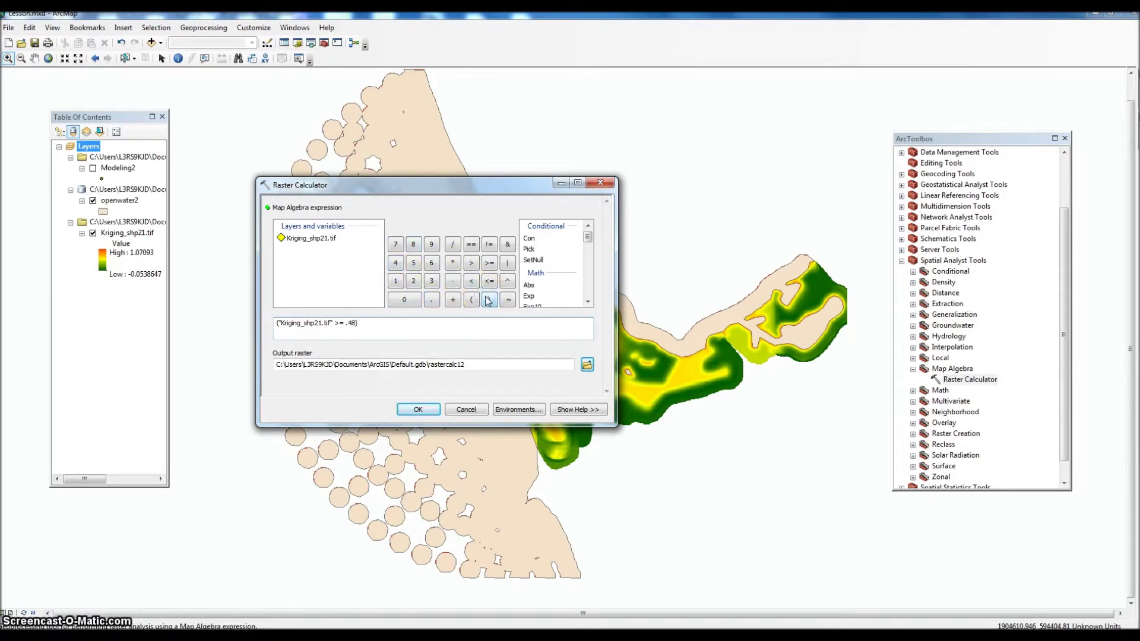
AND it with ("Kriging_shp21.tif" < .76) and run, producing rastercalc12.
click(508, 246)
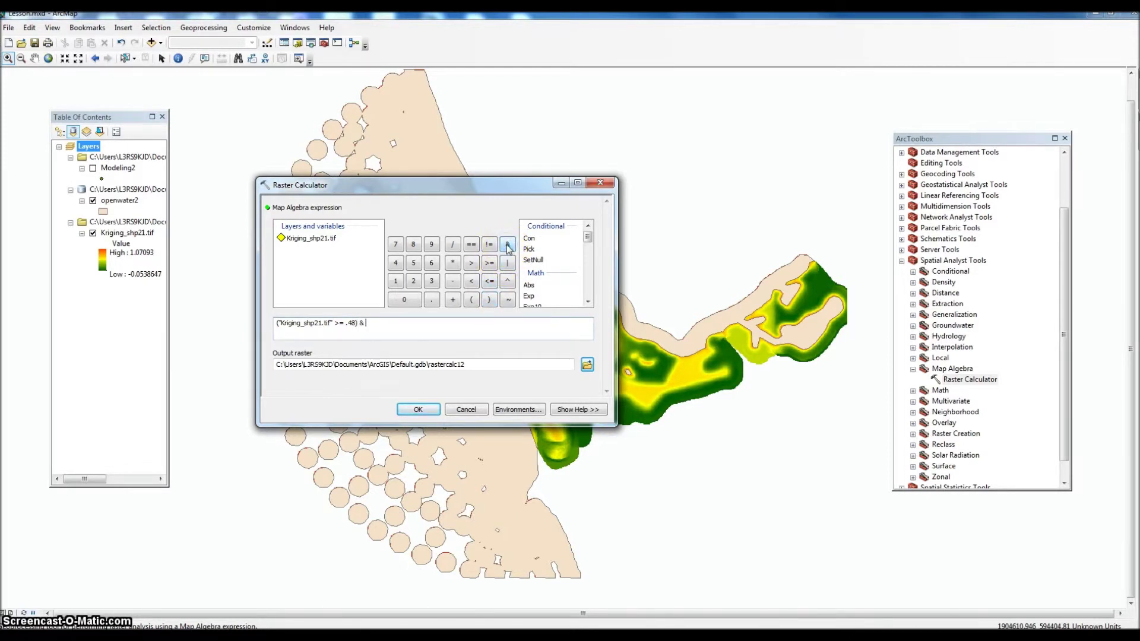
click(472, 300)
double_click(319, 240)
click(472, 283)
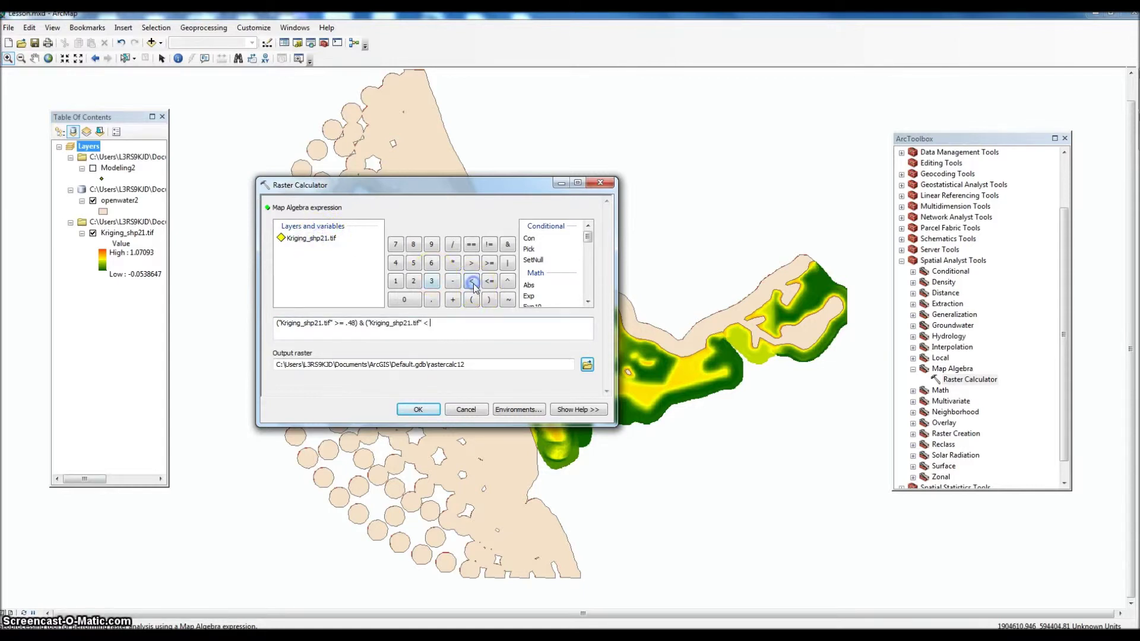
click(432, 300)
click(396, 244)
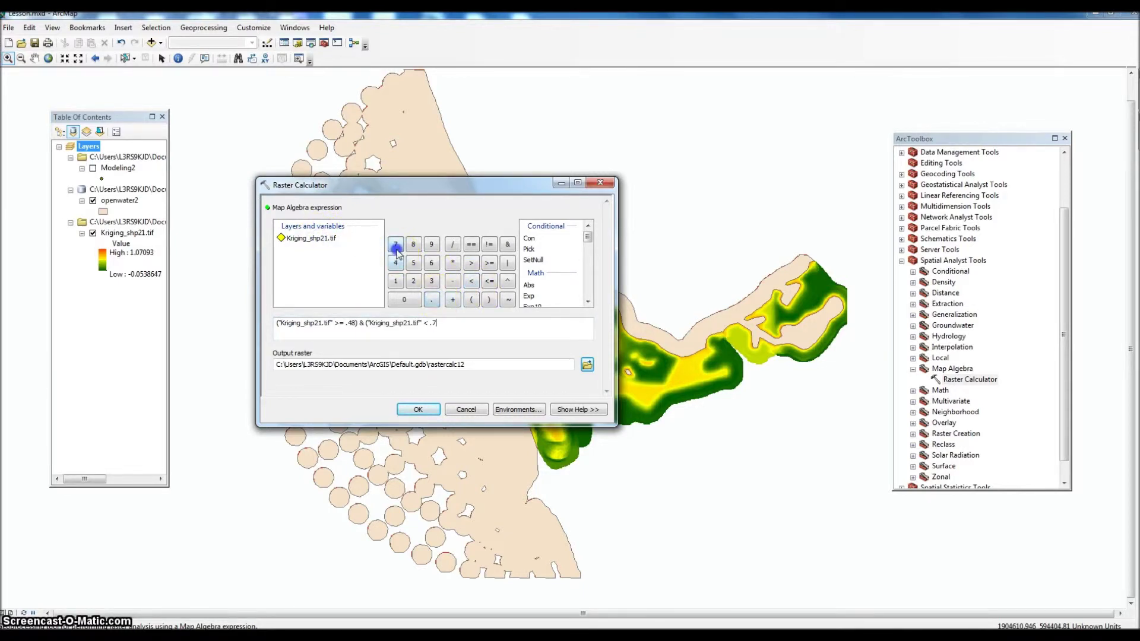
click(432, 262)
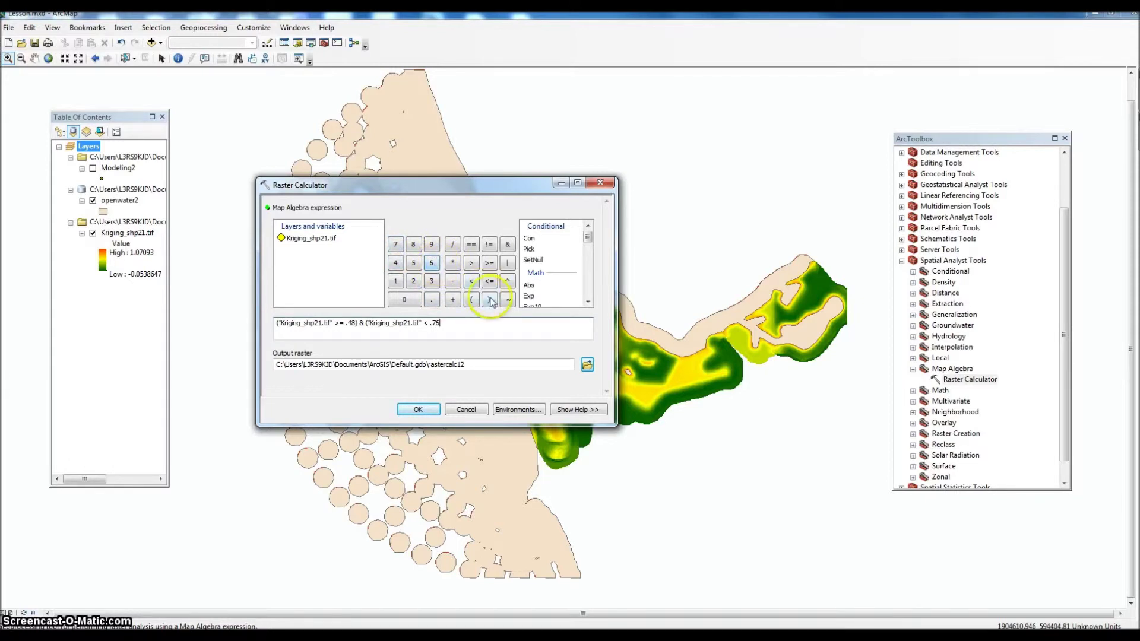
click(490, 299)
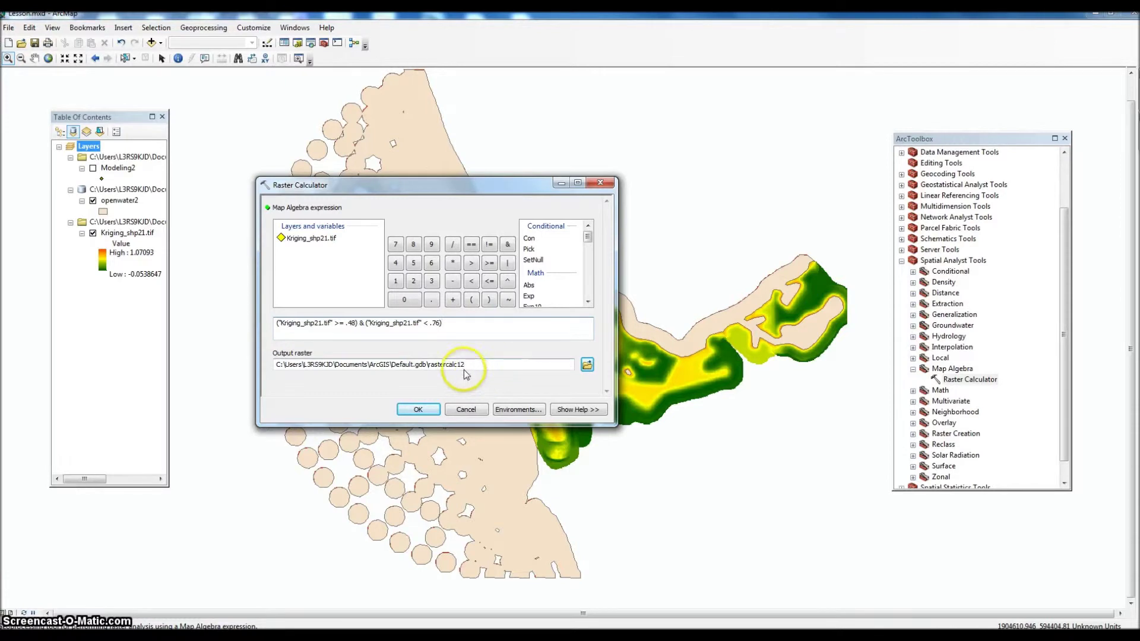
click(414, 410)
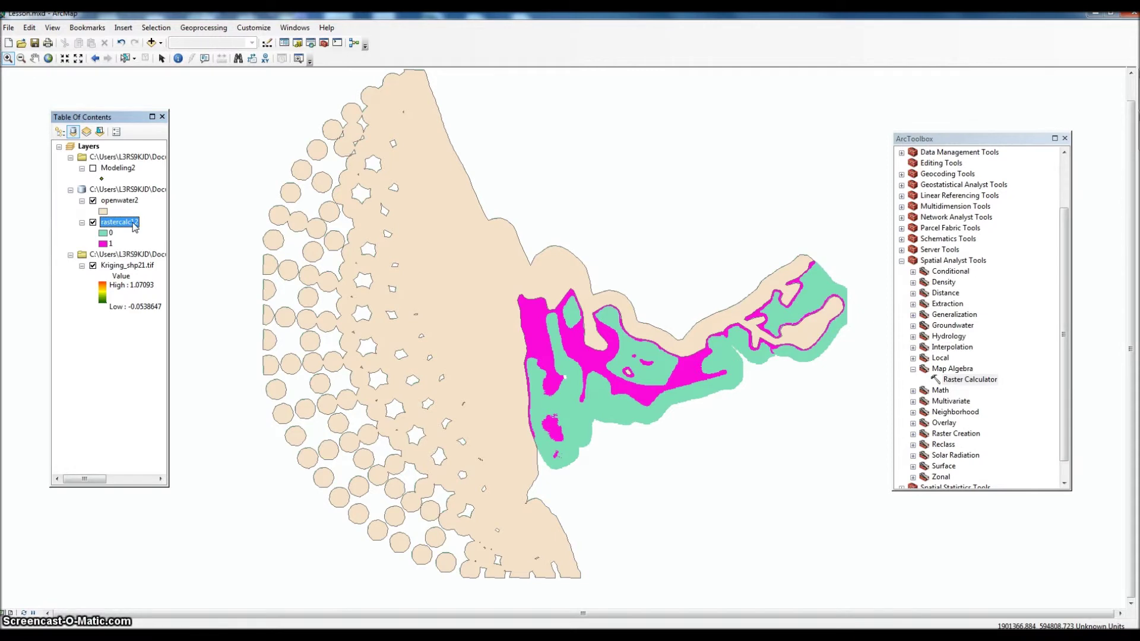
Check rastercalc12's attribute table (17430 cells valued 1, 223702 valued 0), then collapse Spatial Analyst Tools.
right_click(135, 226)
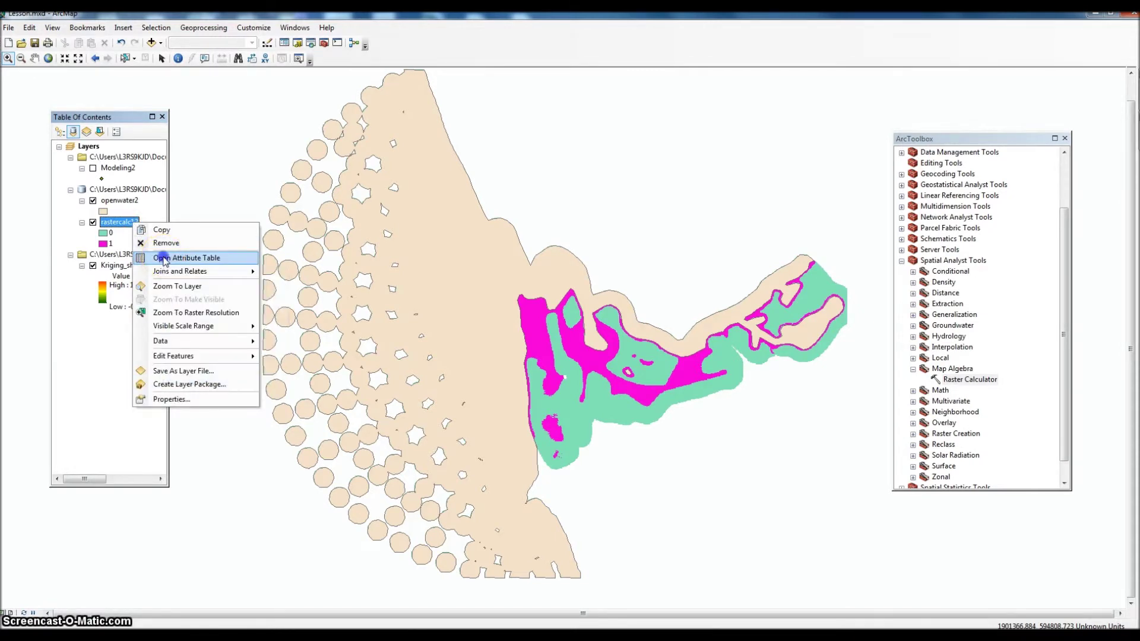
click(165, 258)
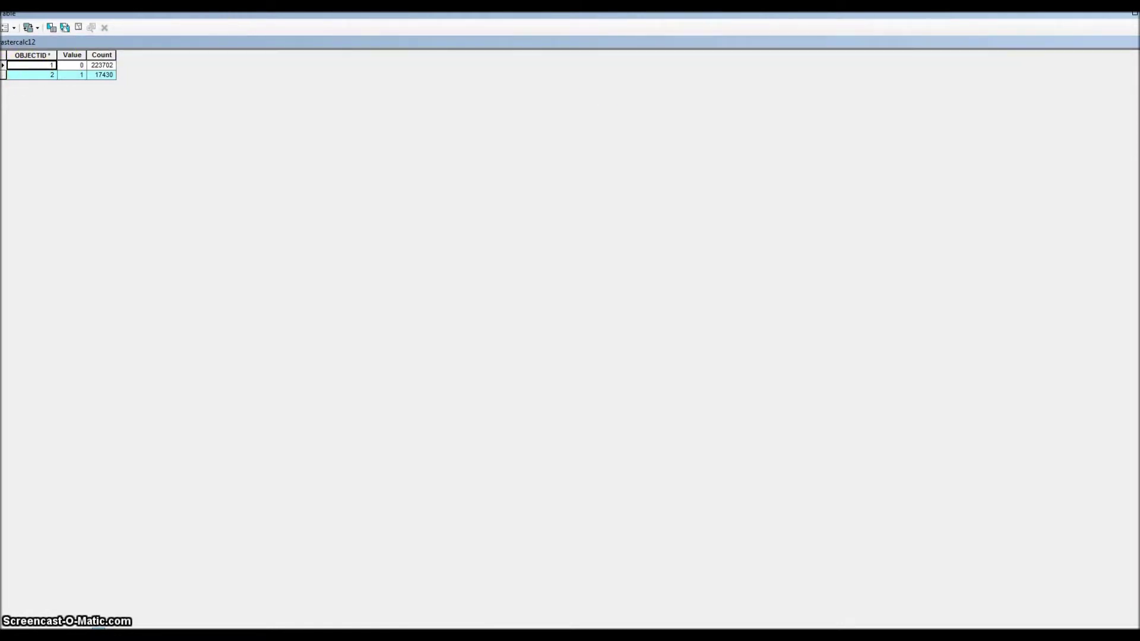
click(1135, 13)
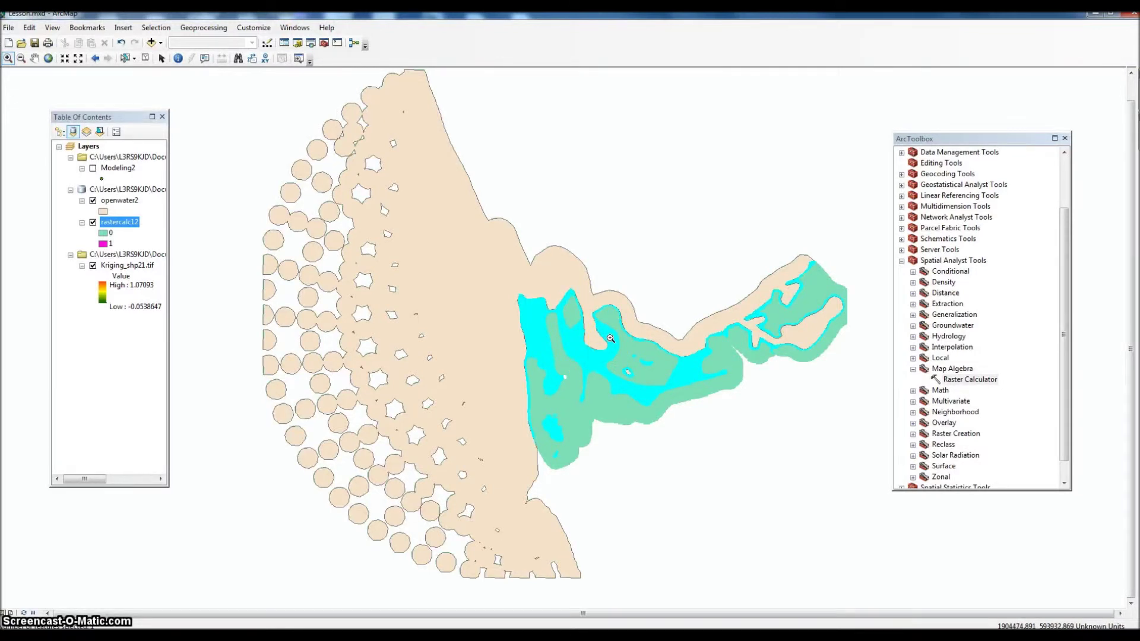
click(902, 262)
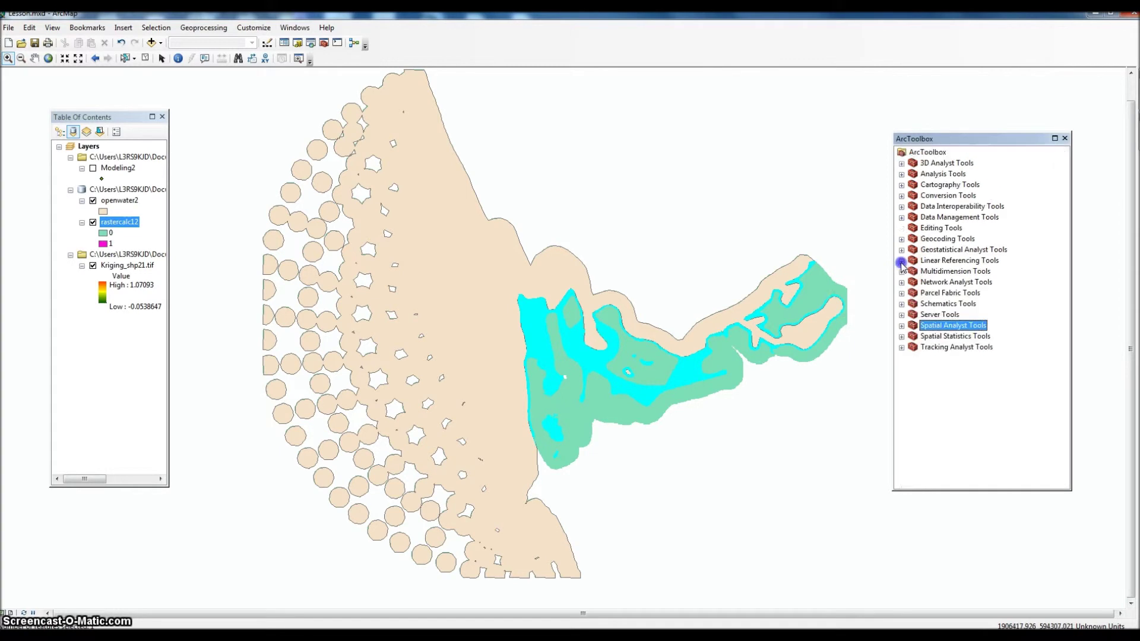
Run Raster to Polygon on rastercalc12, saving the output polygons as mudlatrevised.
click(901, 196)
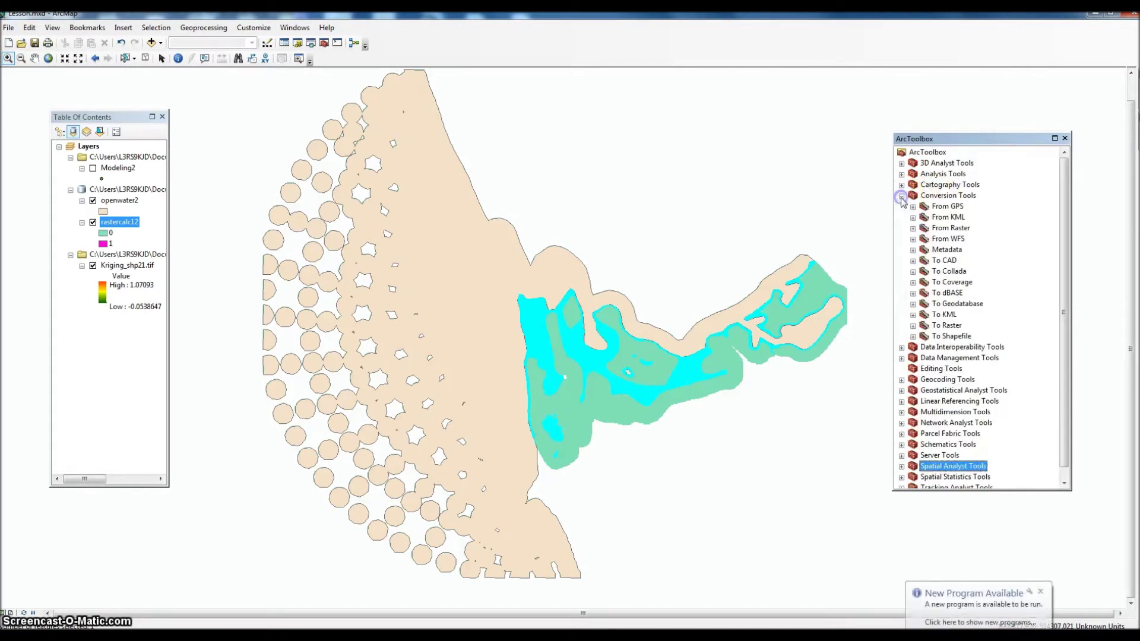
double_click(950, 228)
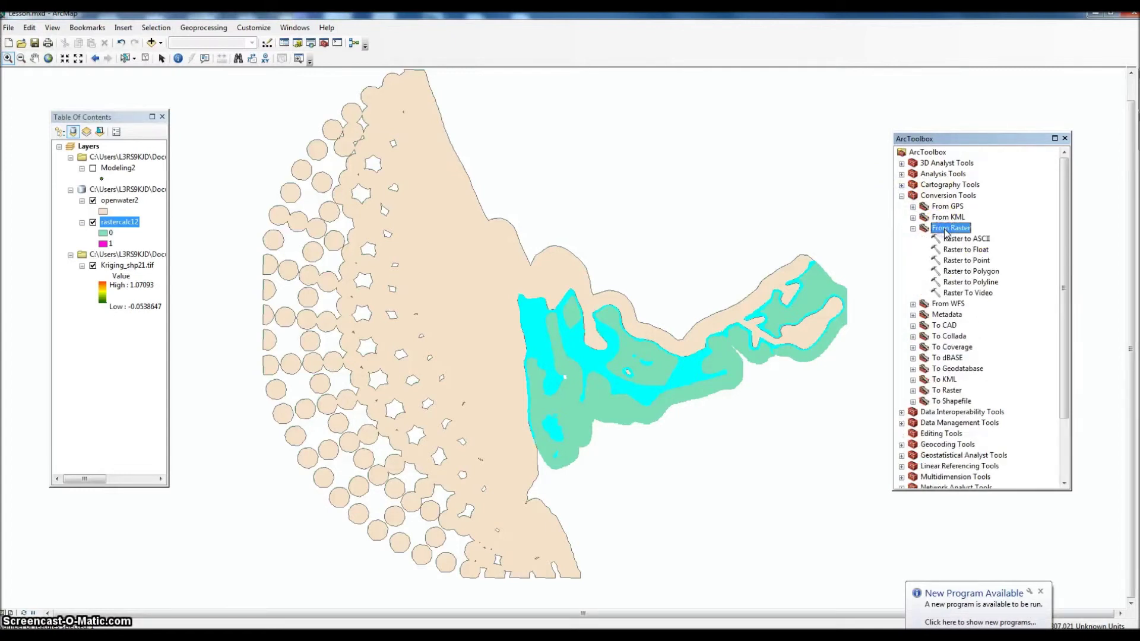
double_click(971, 271)
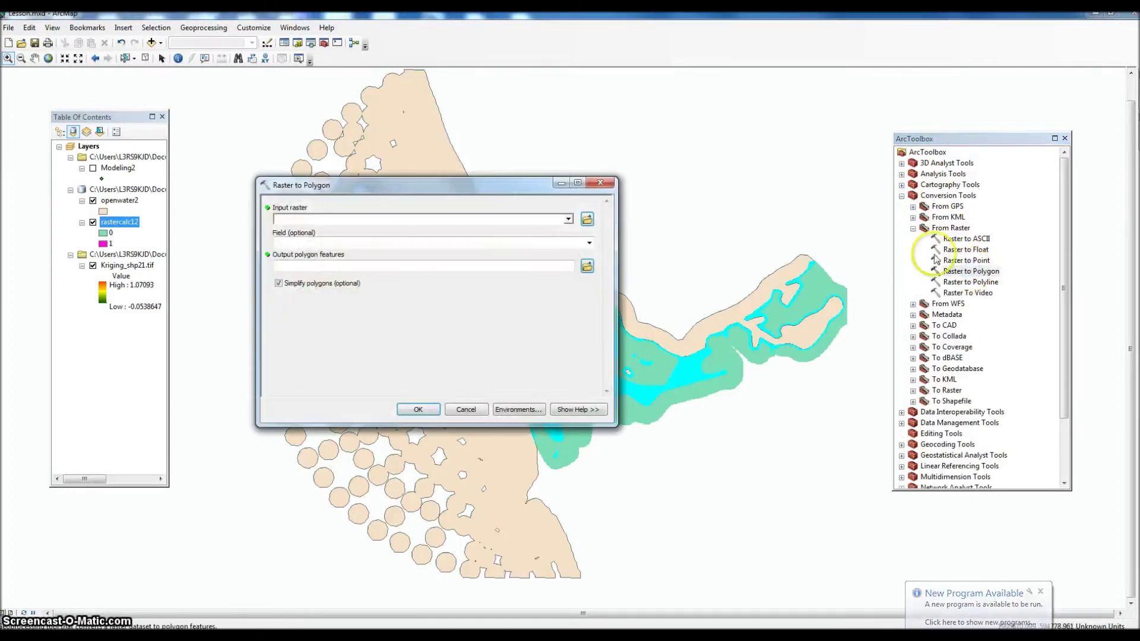
click(569, 220)
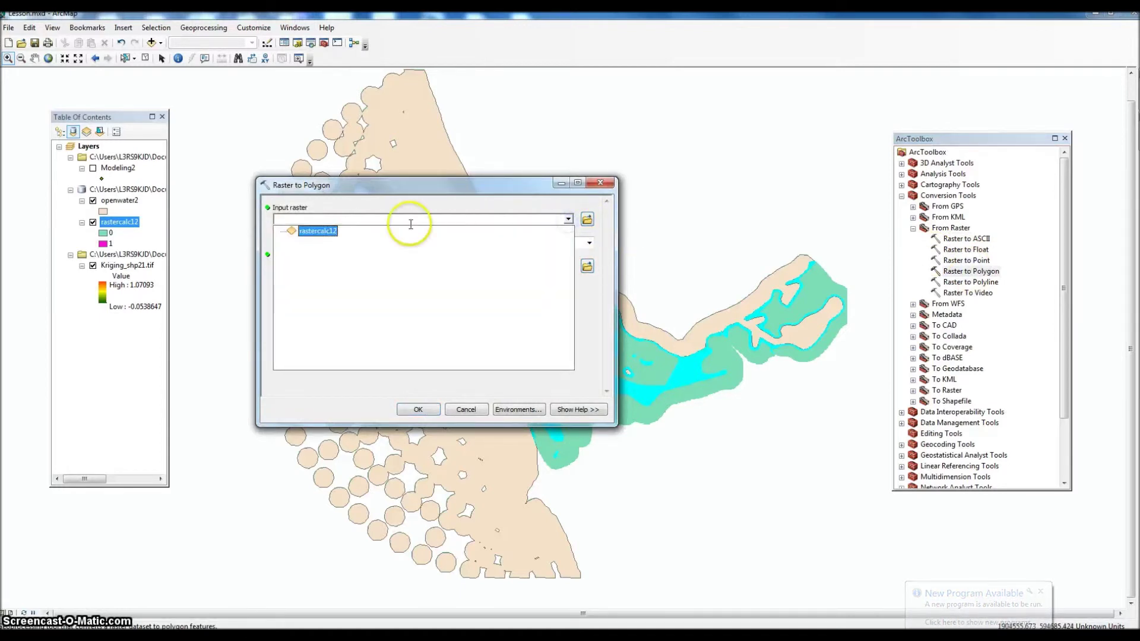
click(318, 231)
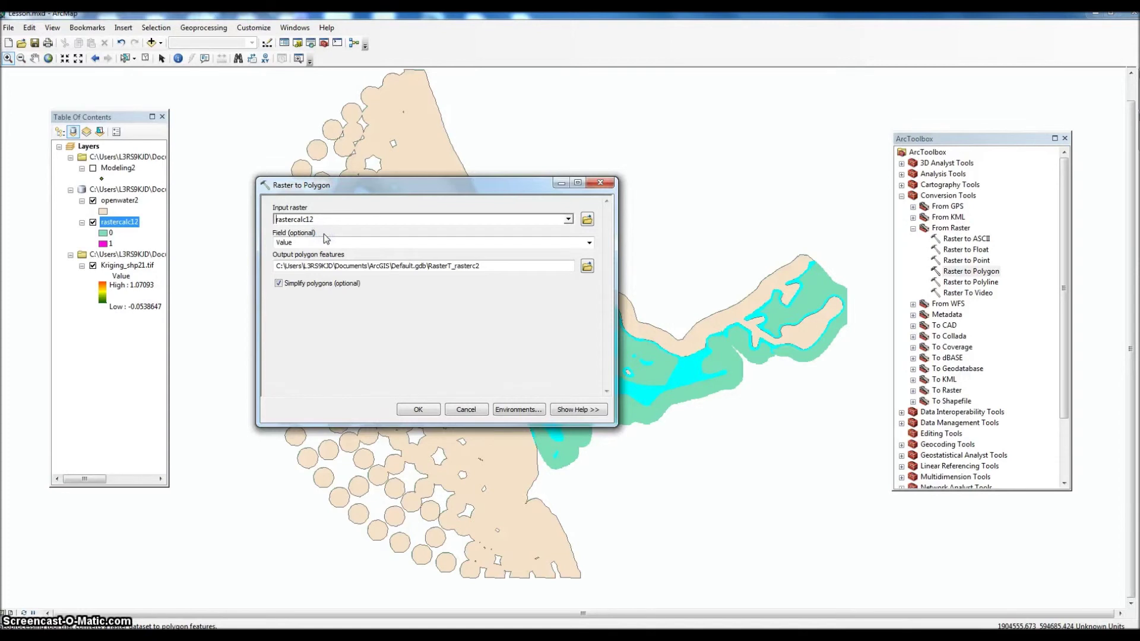
click(295, 243)
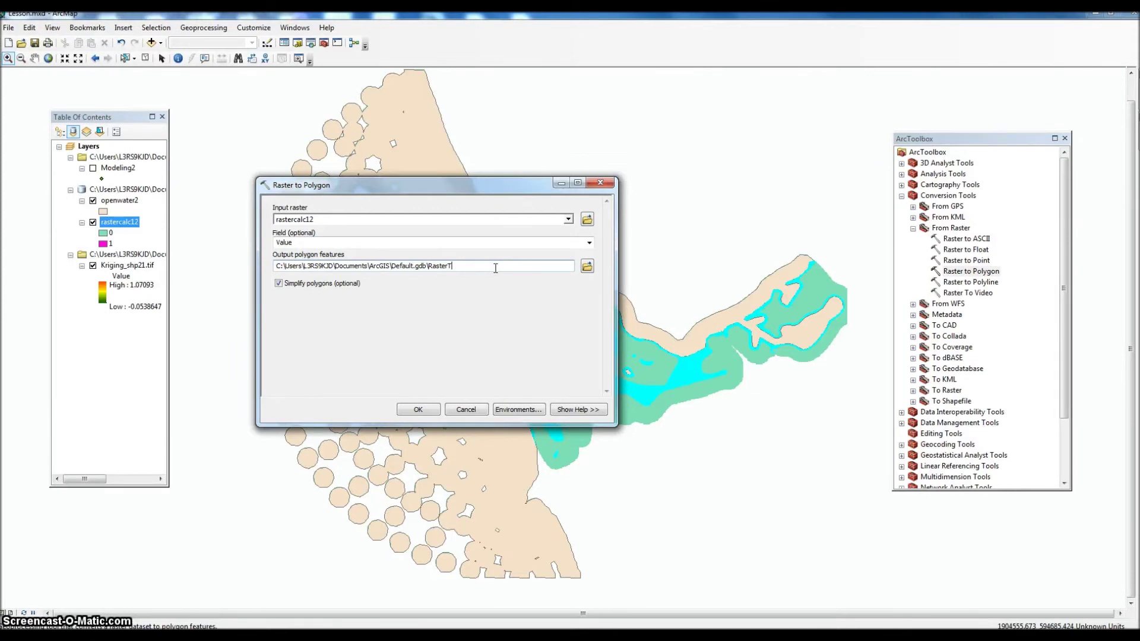
key(BackSpace)
text(mudlatrevised)
click(417, 408)
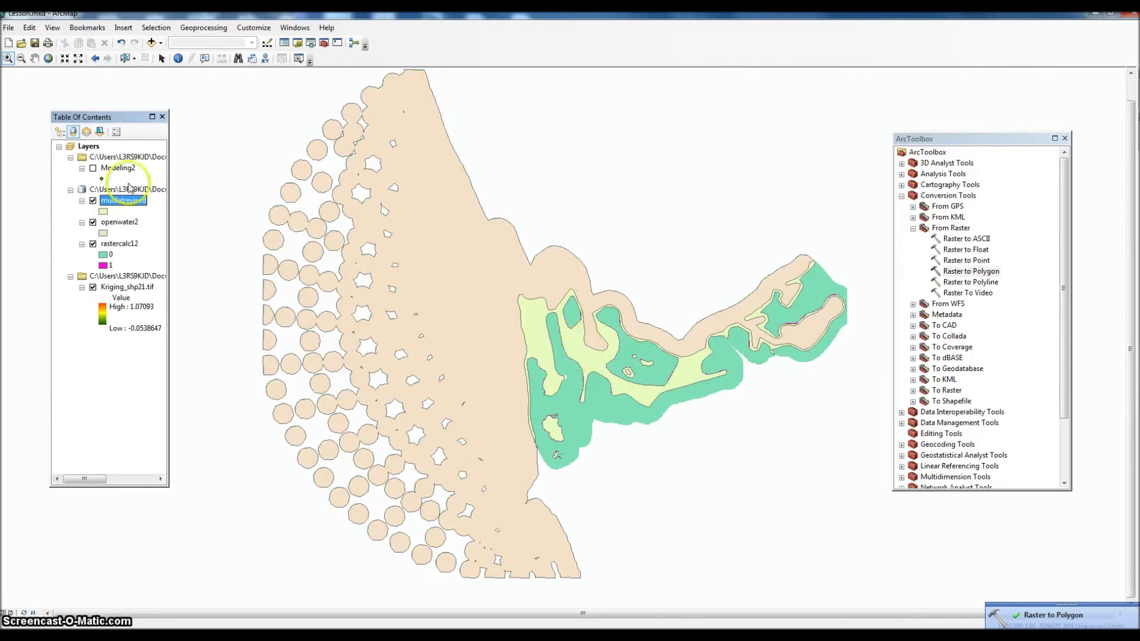
Remove rastercalc12 from the map and toggle Kriging_shp21.tif off and back on.
click(126, 244)
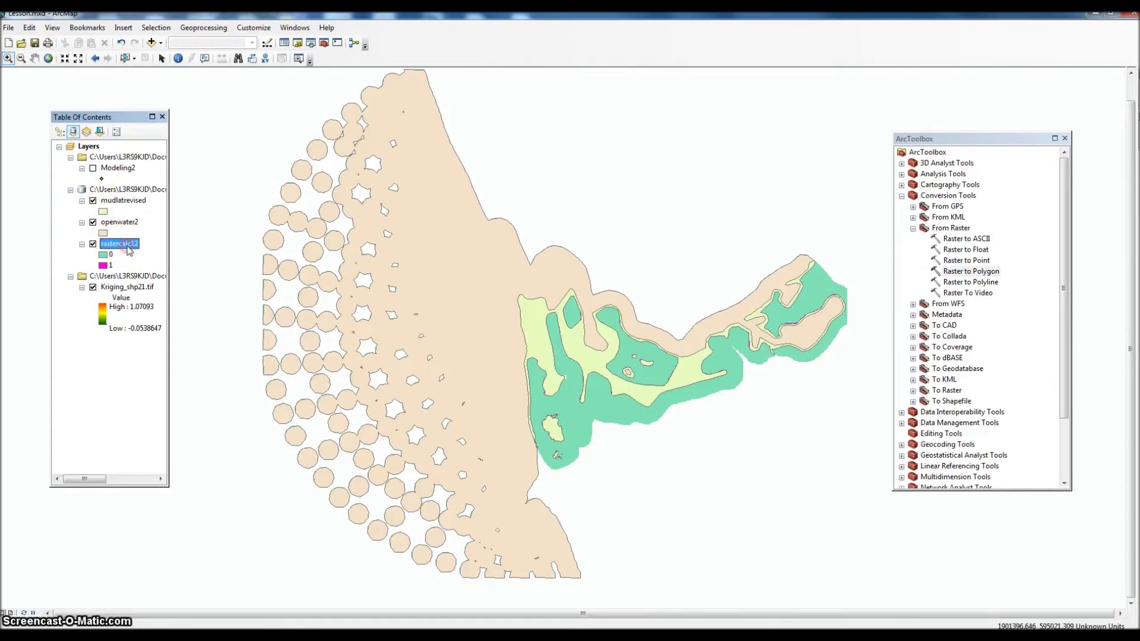
right_click(128, 249)
click(172, 265)
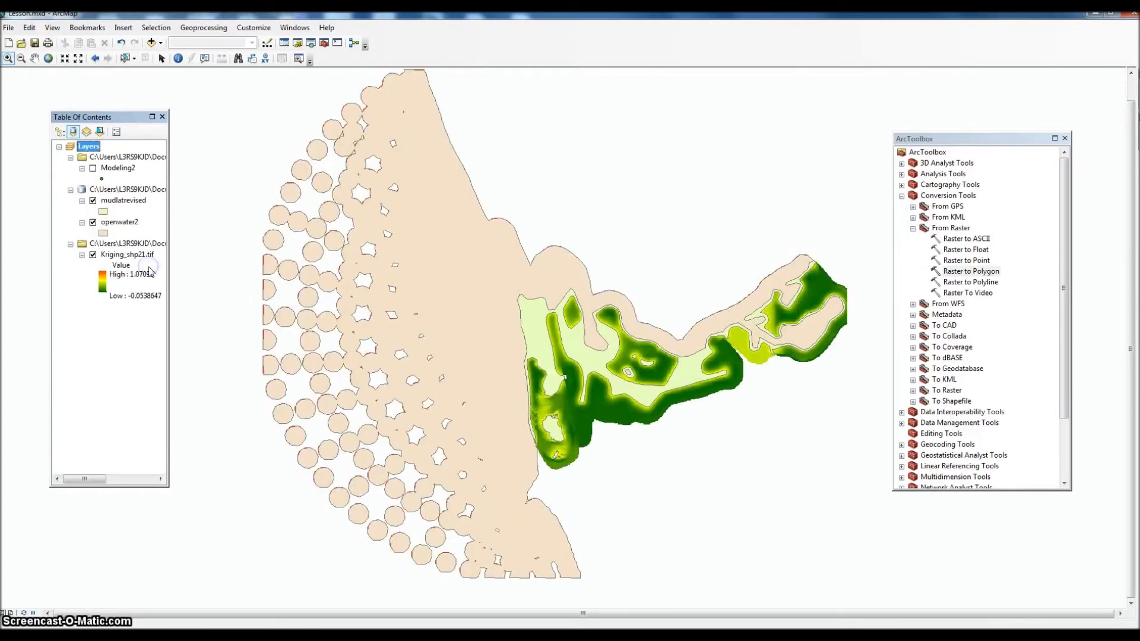
click(93, 255)
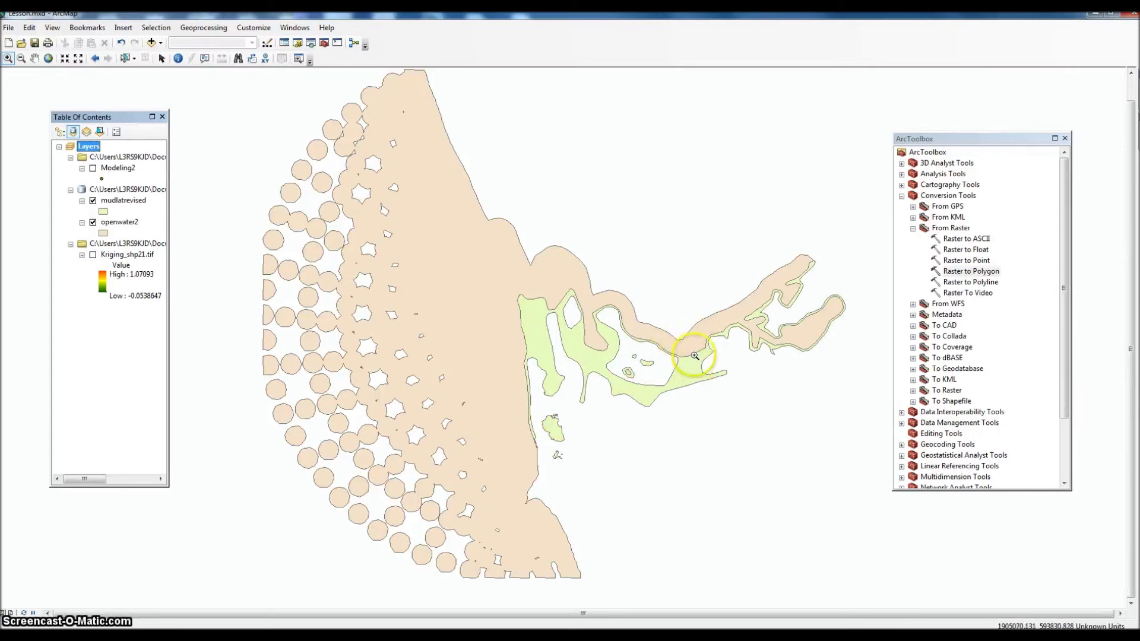
click(93, 255)
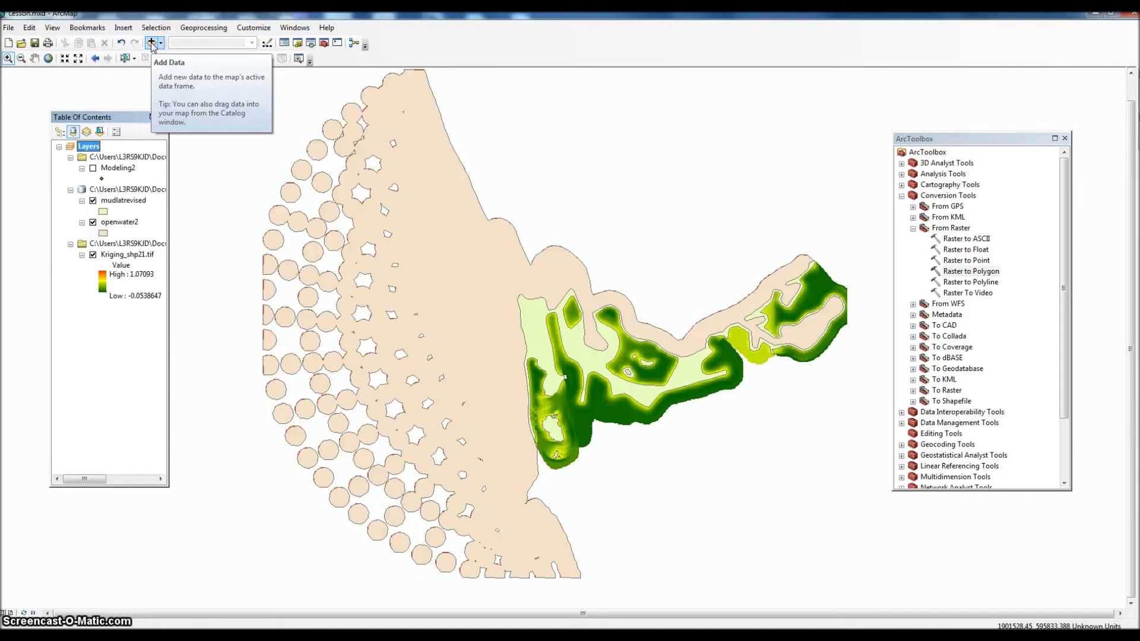
Add highsaltmarsh.shp, lowsaltmarsh.shp, midsaltmarsh2.shp and upland.shp to the map together.
click(152, 44)
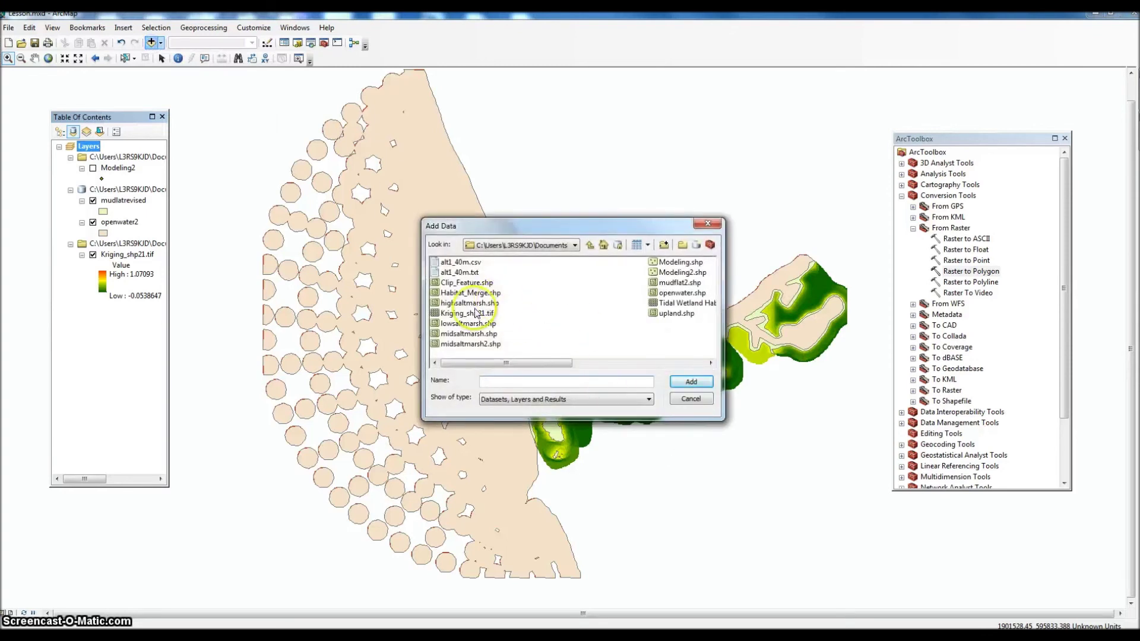
click(472, 303)
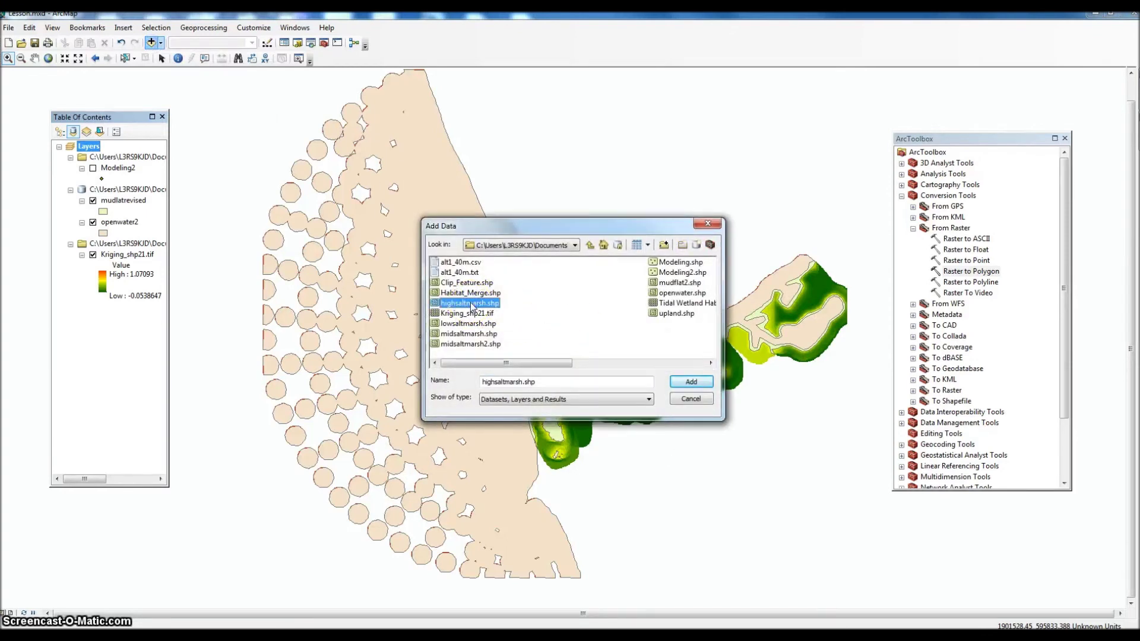
ctrl+click(478, 324)
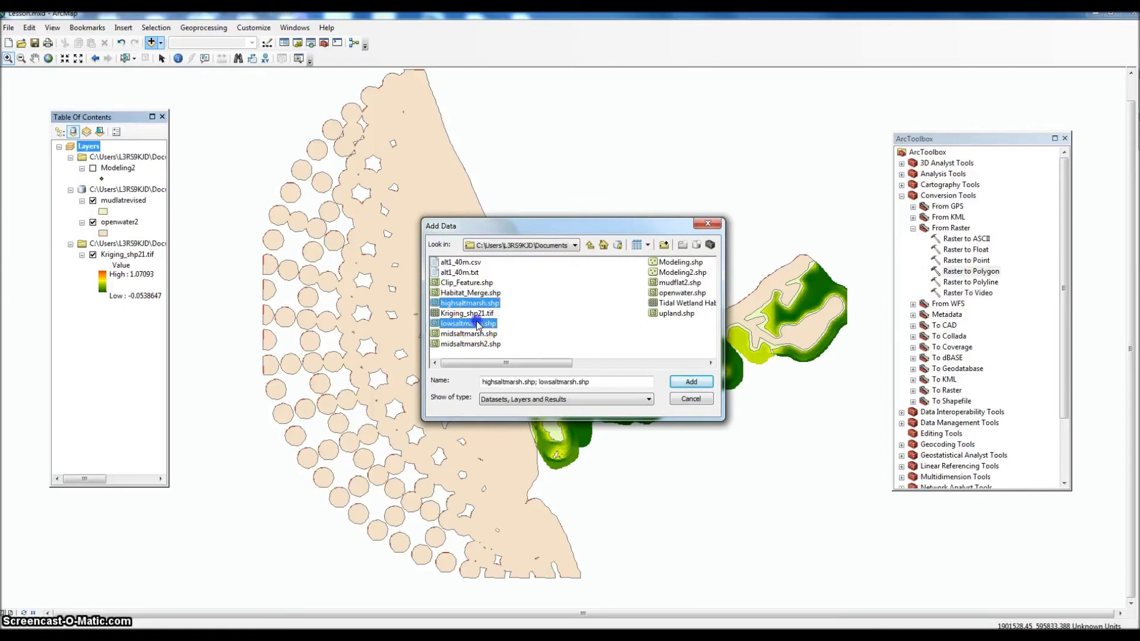
ctrl+click(479, 334)
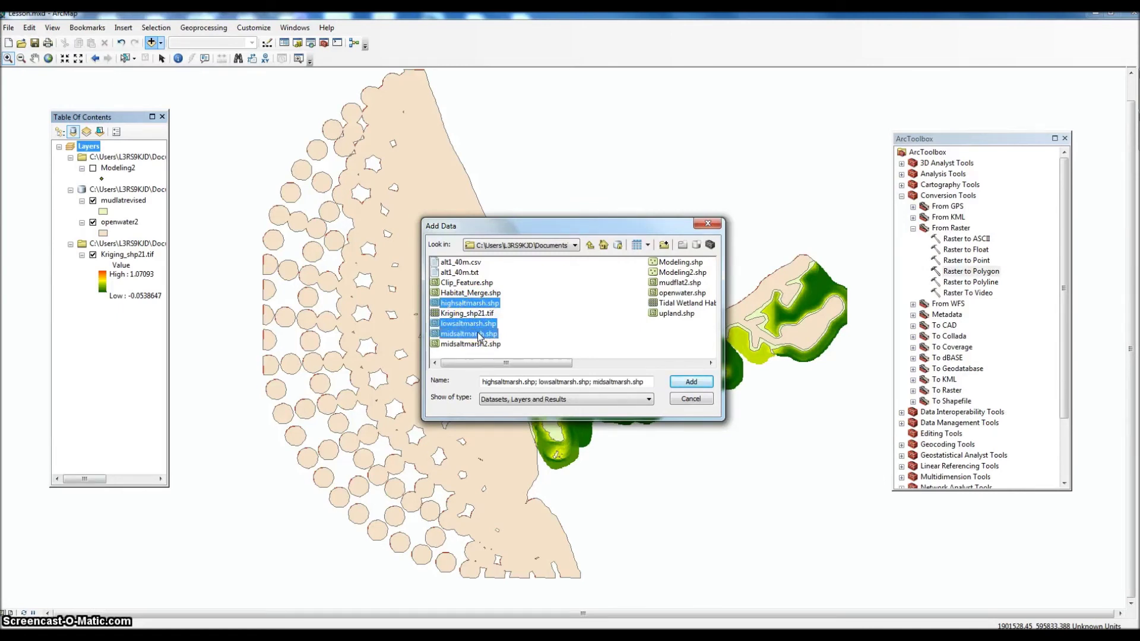
ctrl+click(479, 344)
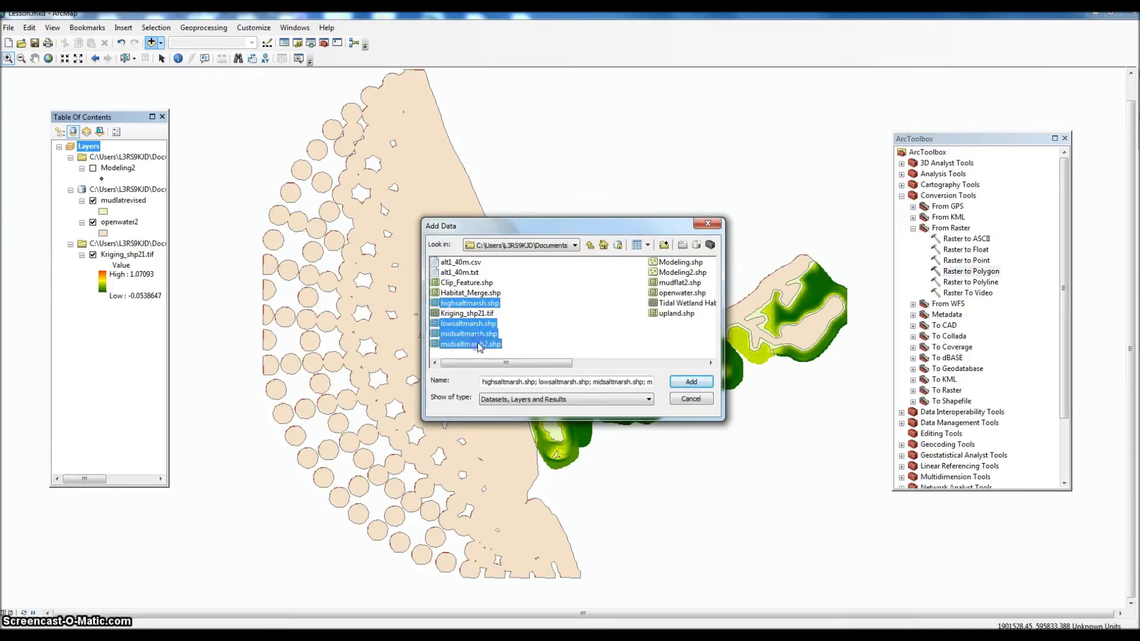
ctrl+click(478, 336)
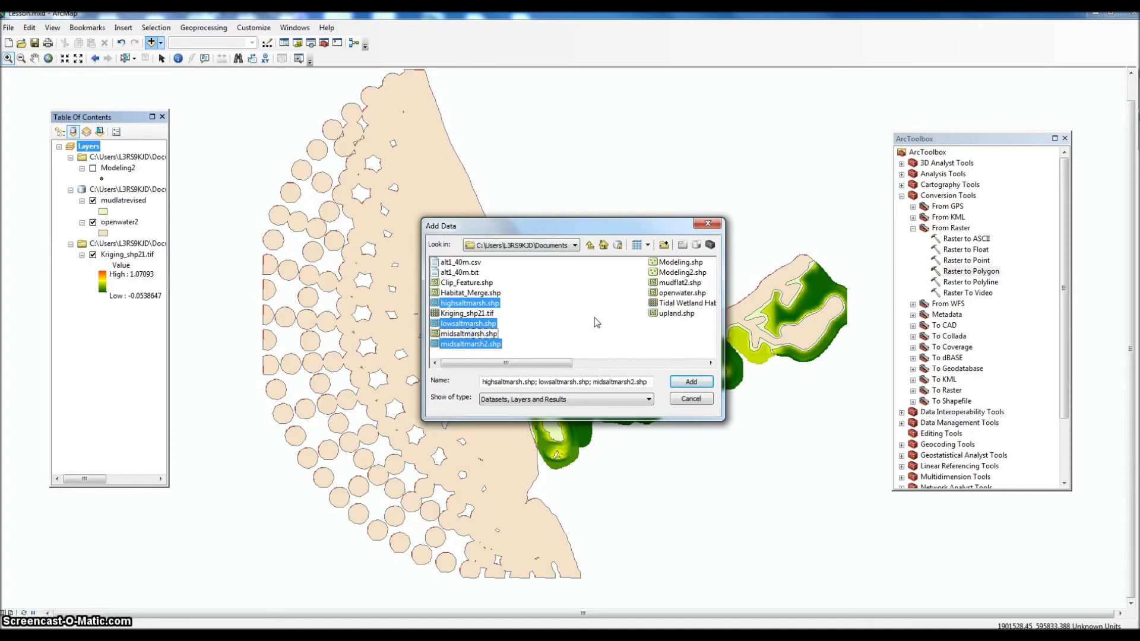
ctrl+click(679, 315)
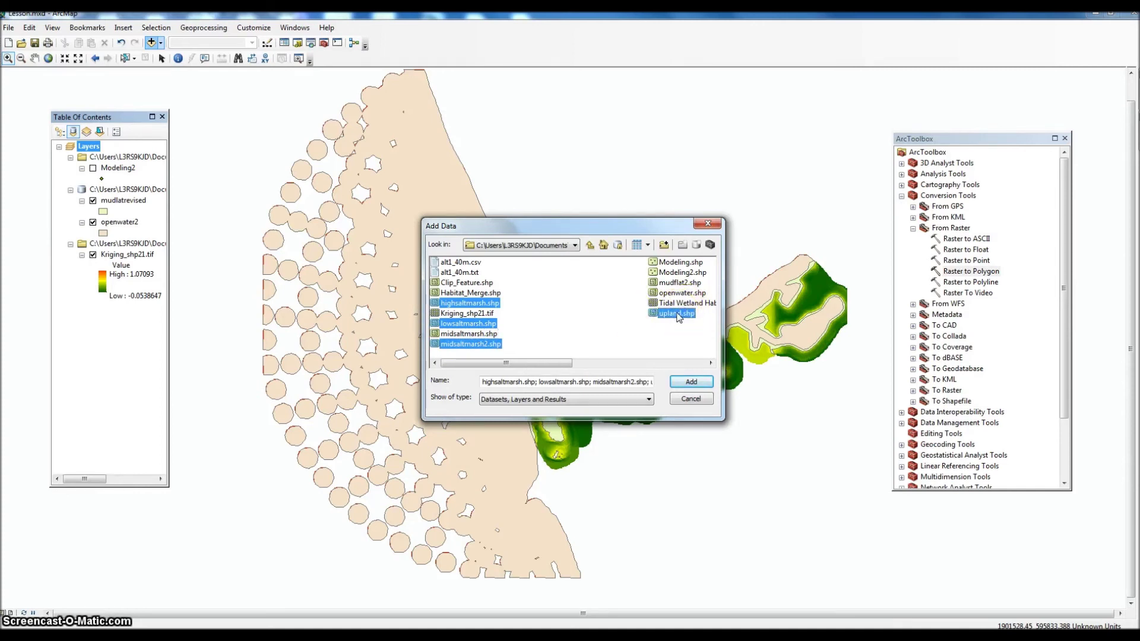
click(699, 386)
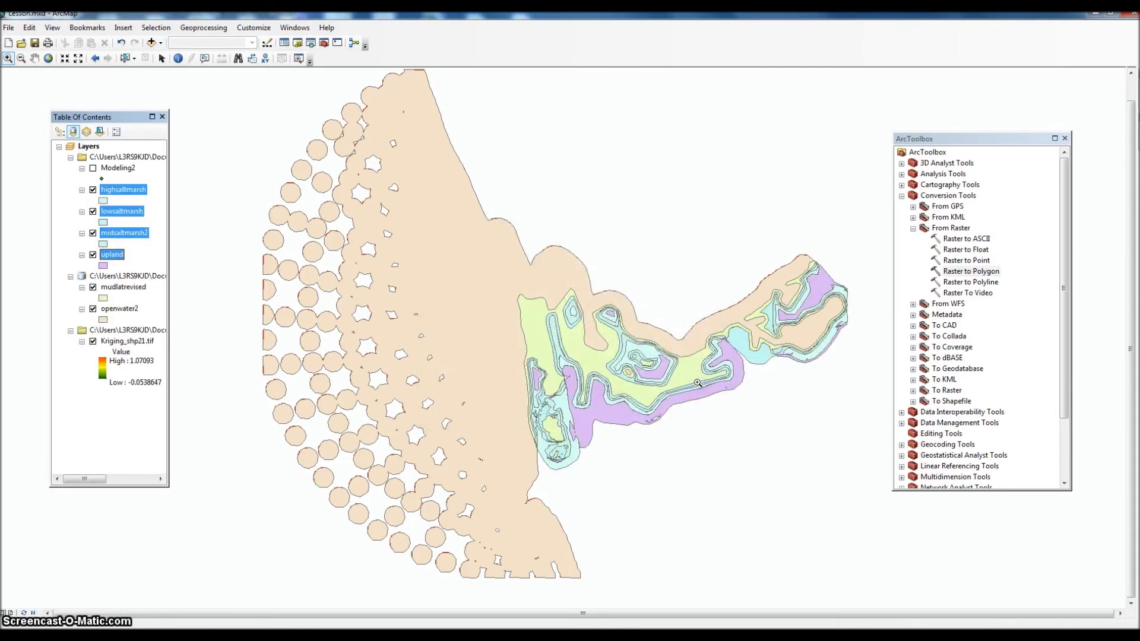